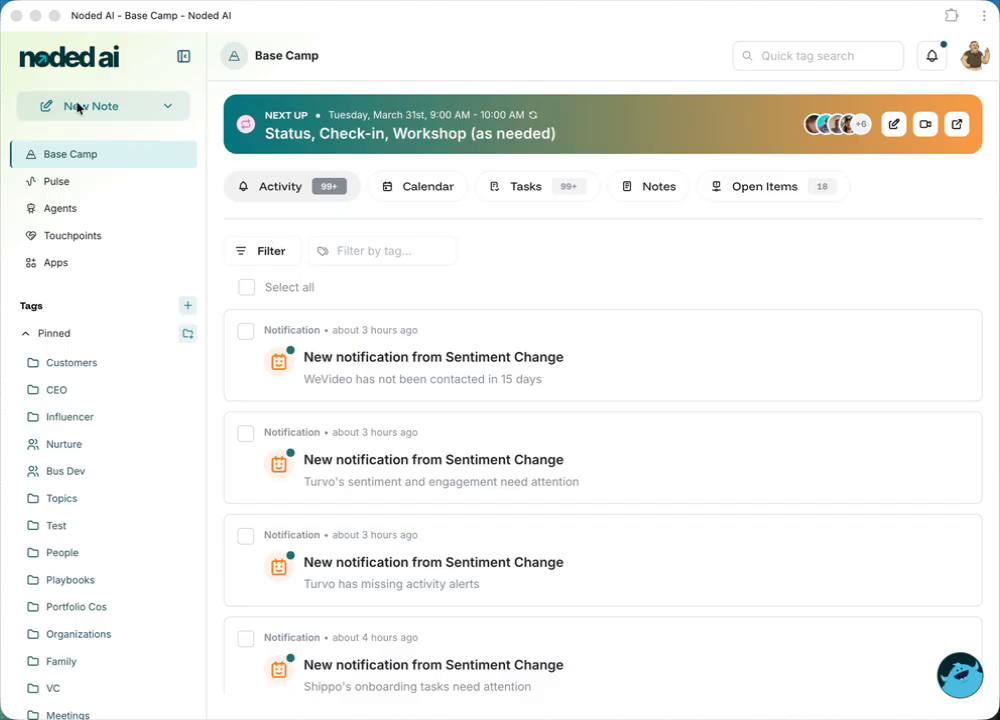
- Create a new note from the Base Camp notes list and start a new note template from it
left_click(649, 190)
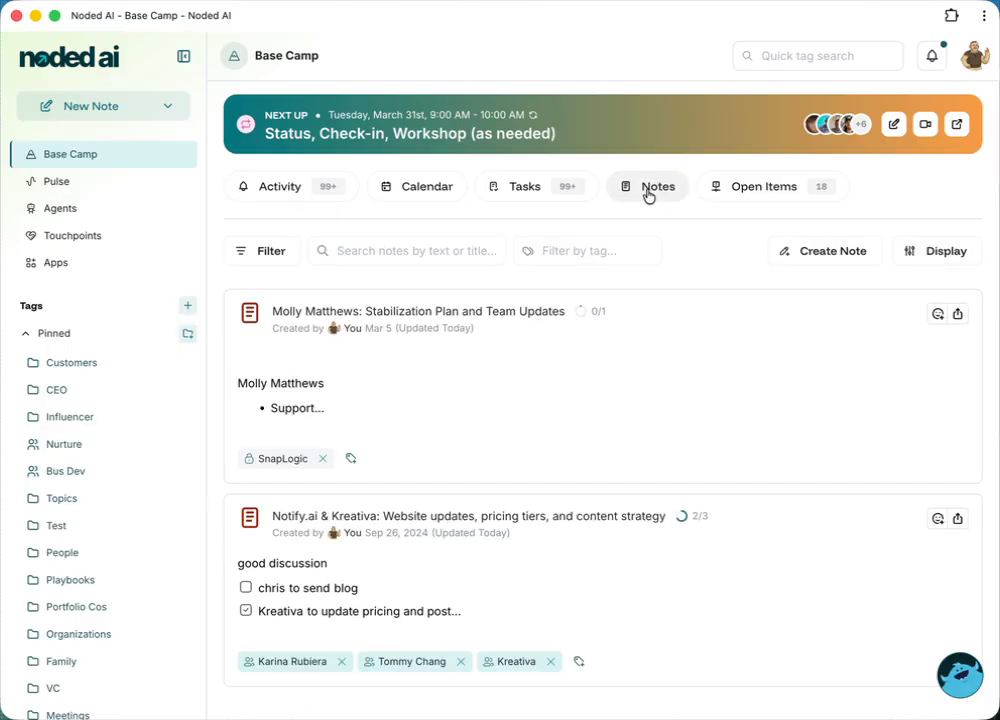
left_click(828, 252)
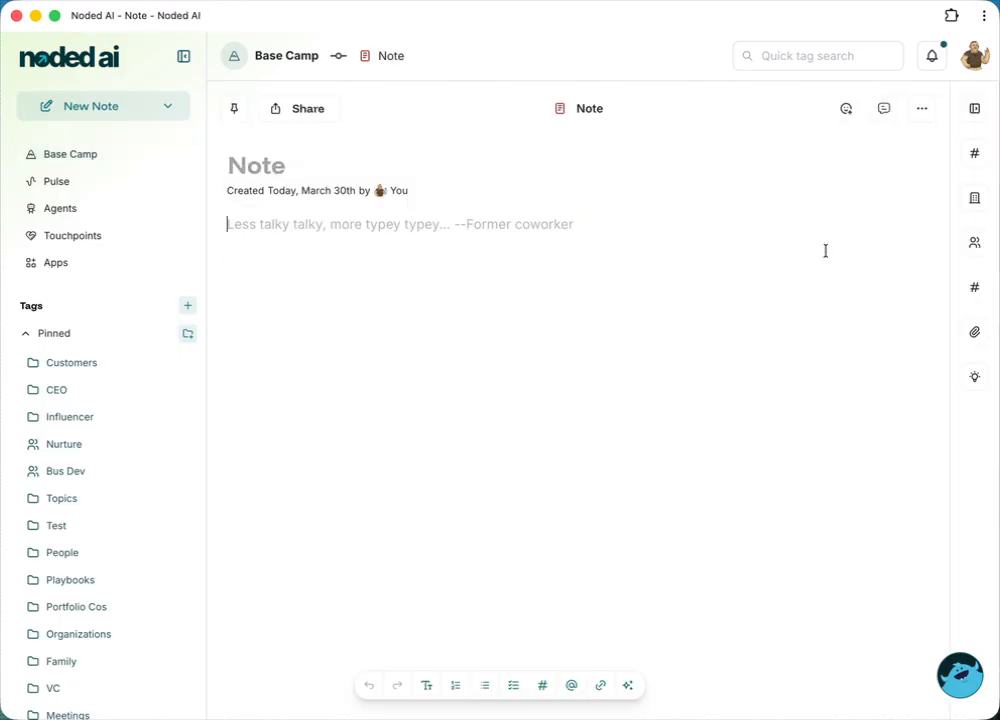
left_click(629, 687)
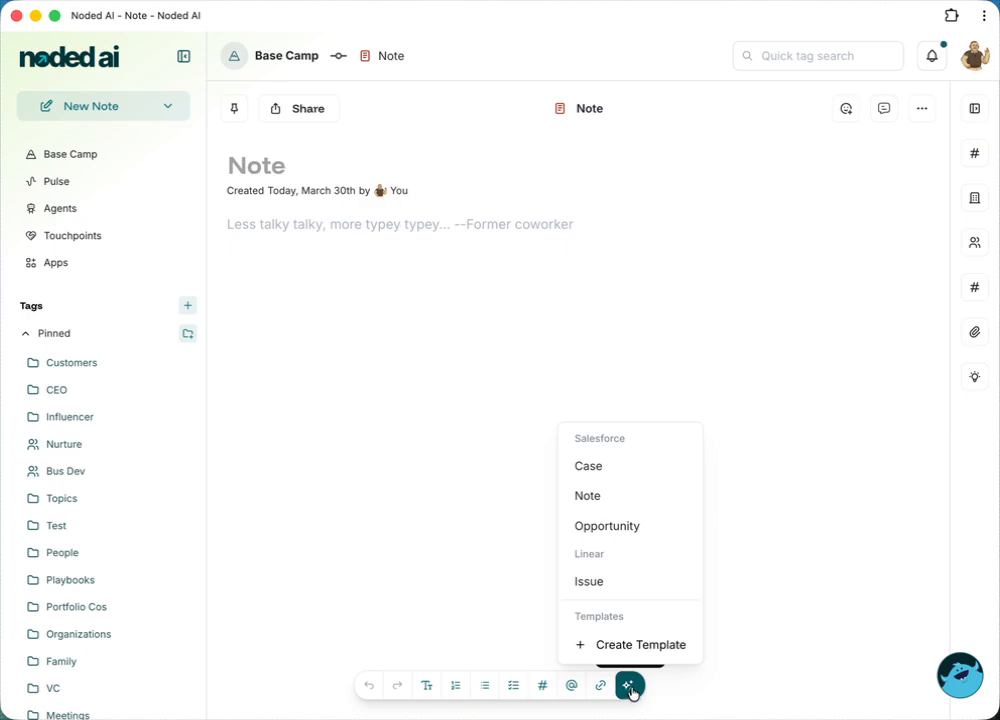
left_click(628, 645)
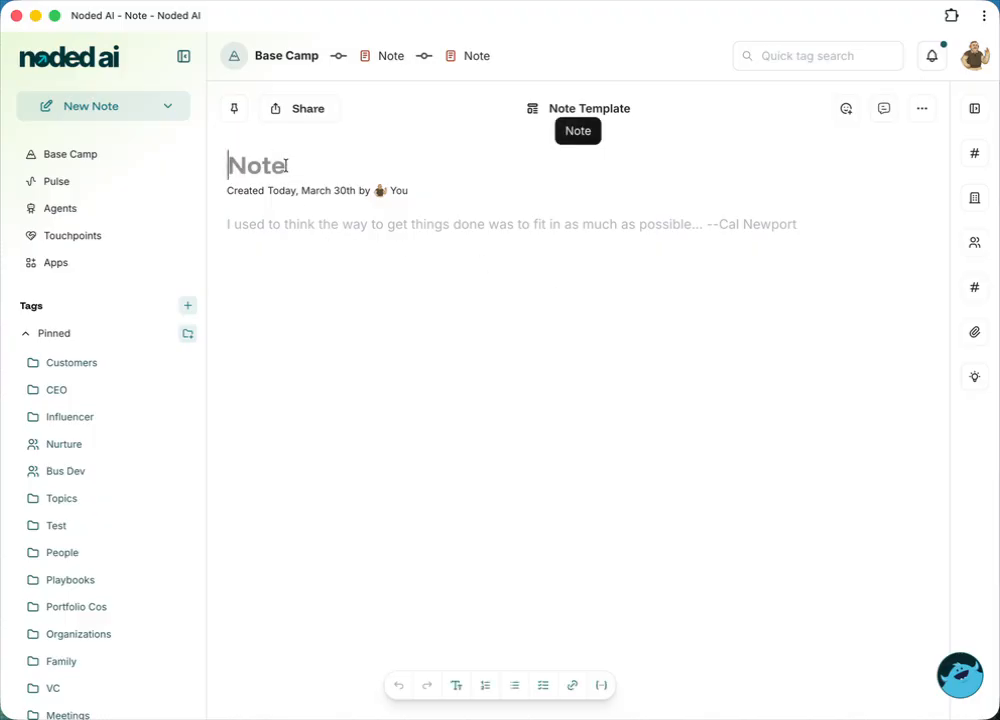
- Title the note template "Customer Onboarding"
type("Cuso")
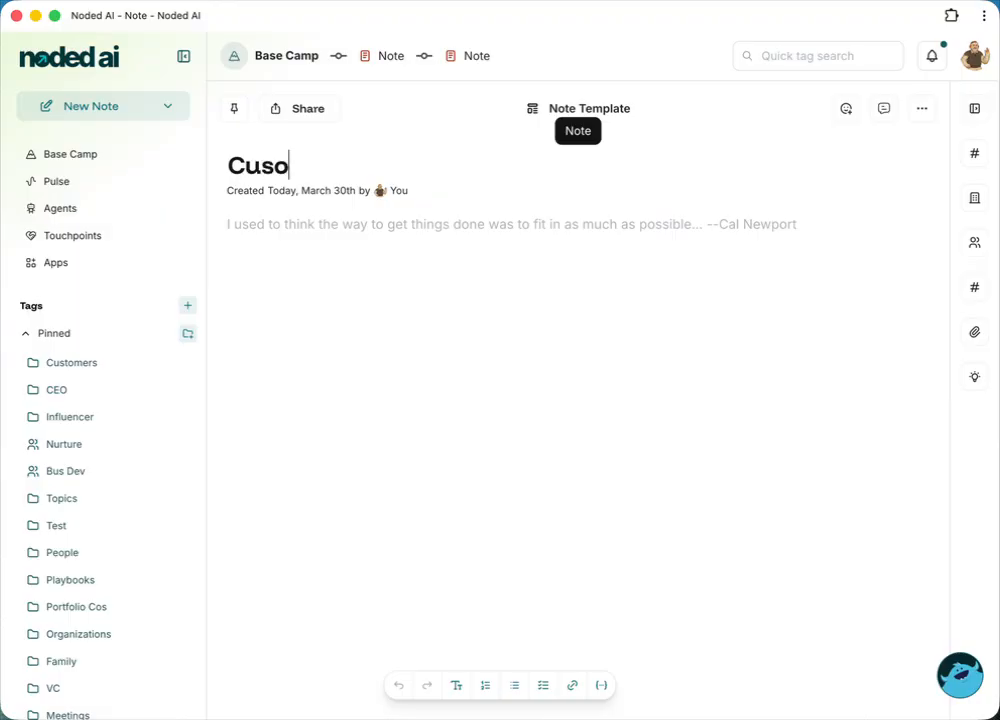
key("BackSpace")
type("tomer ")
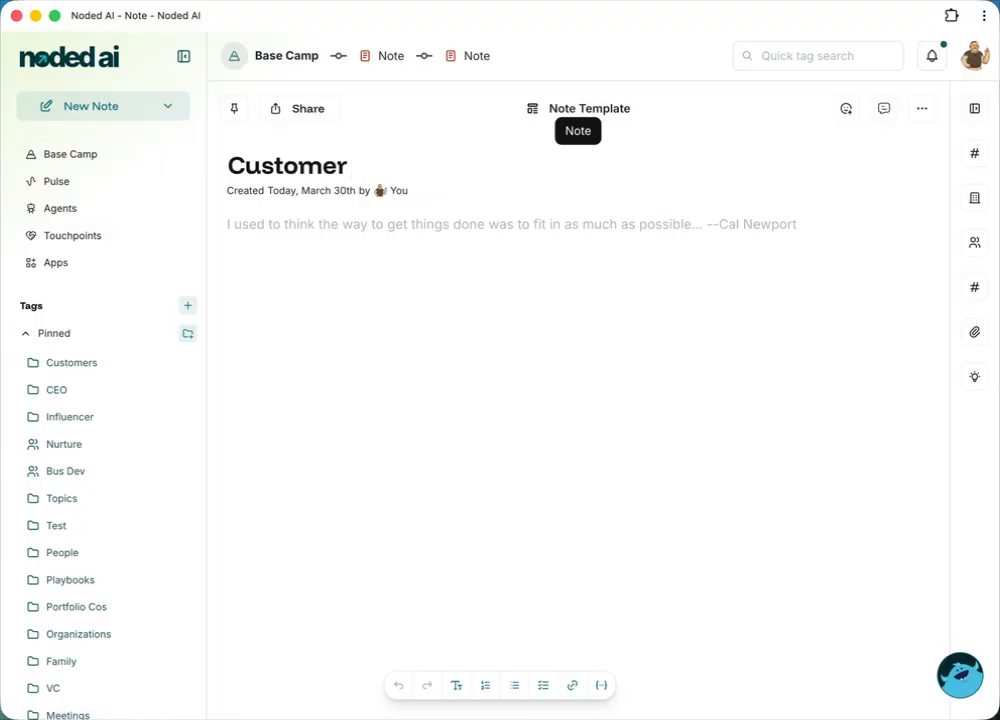
type("Onboarding")
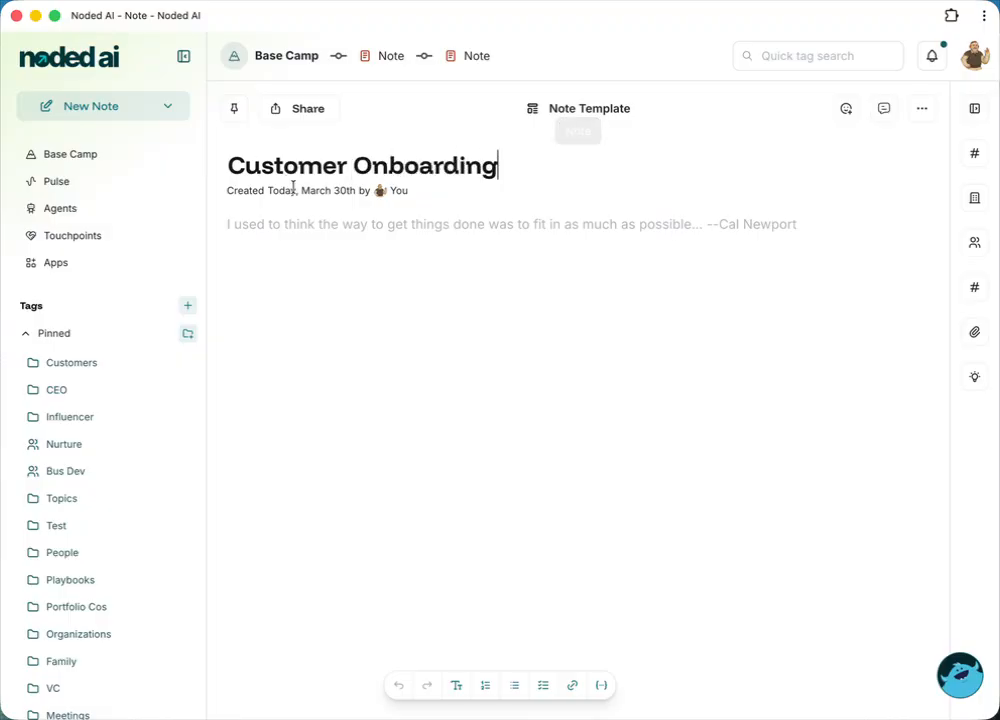
left_click(259, 229)
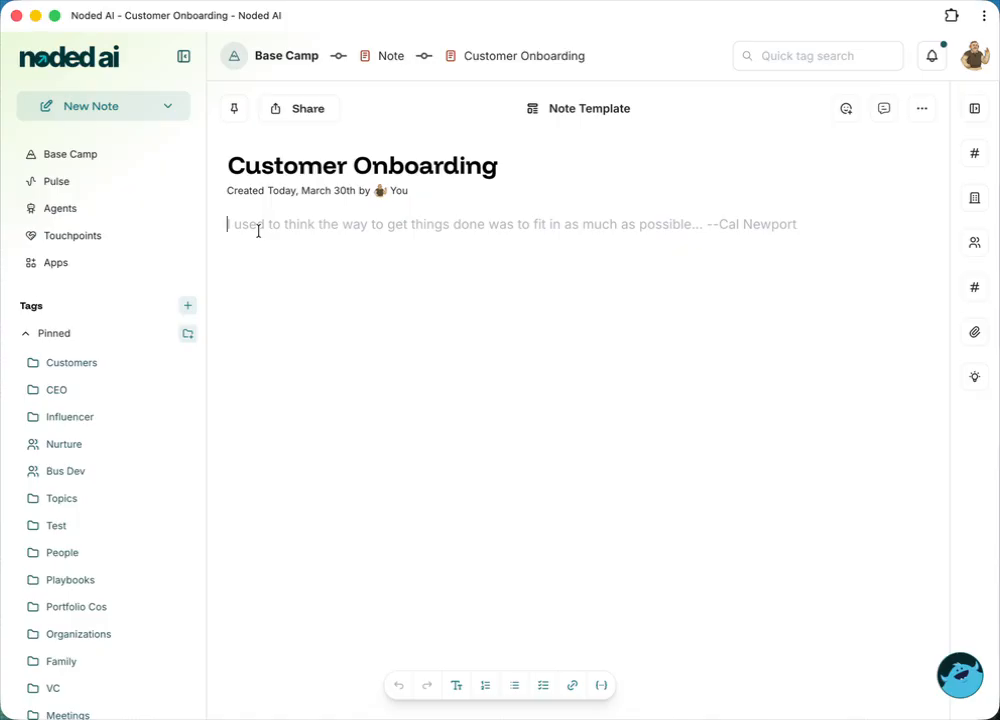
type("- ")
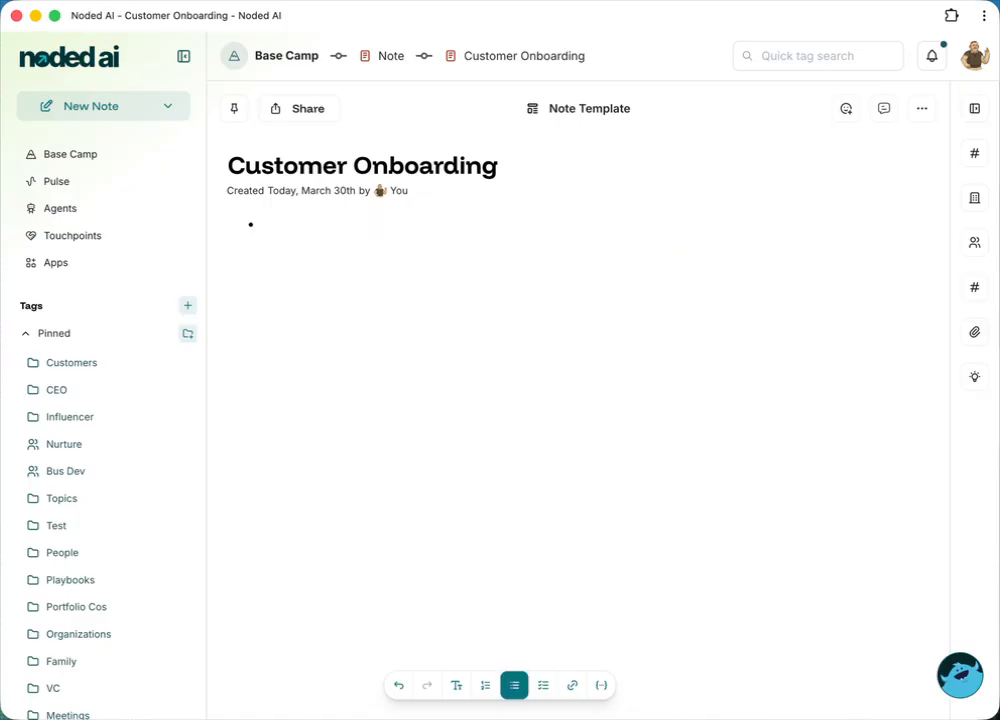
type("do this")
key("Return")
type("then taht")
left_click_drag(261, 223, 359, 250)
key("BackSpace")
key("BackSpace")
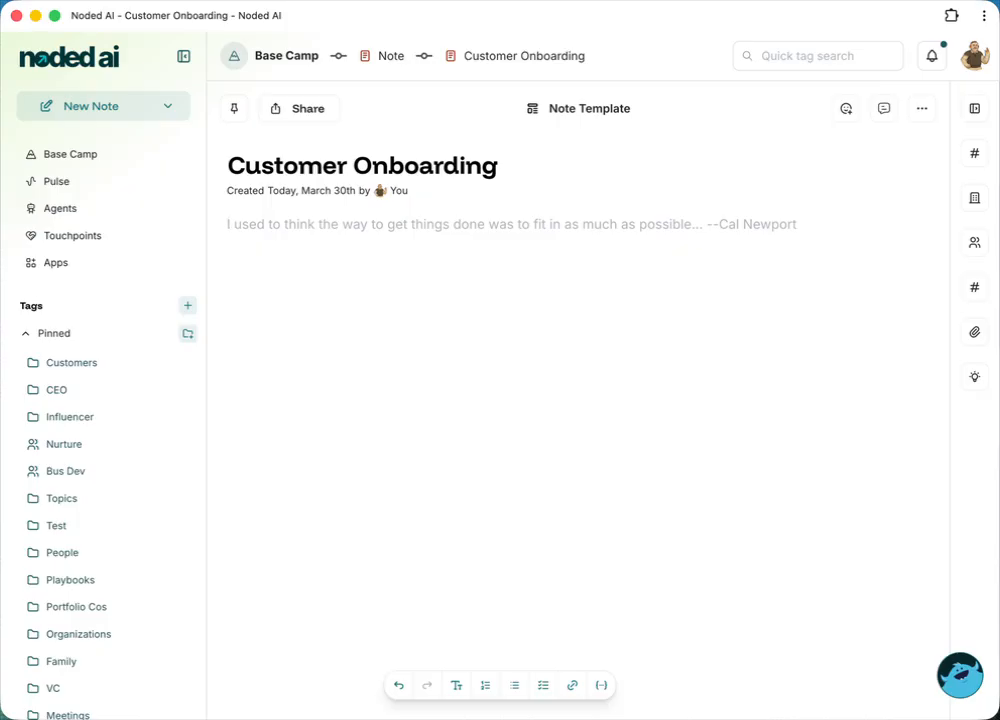
- Add a task checklist to the template body with the items "do this" and "then that"
type("[] ")
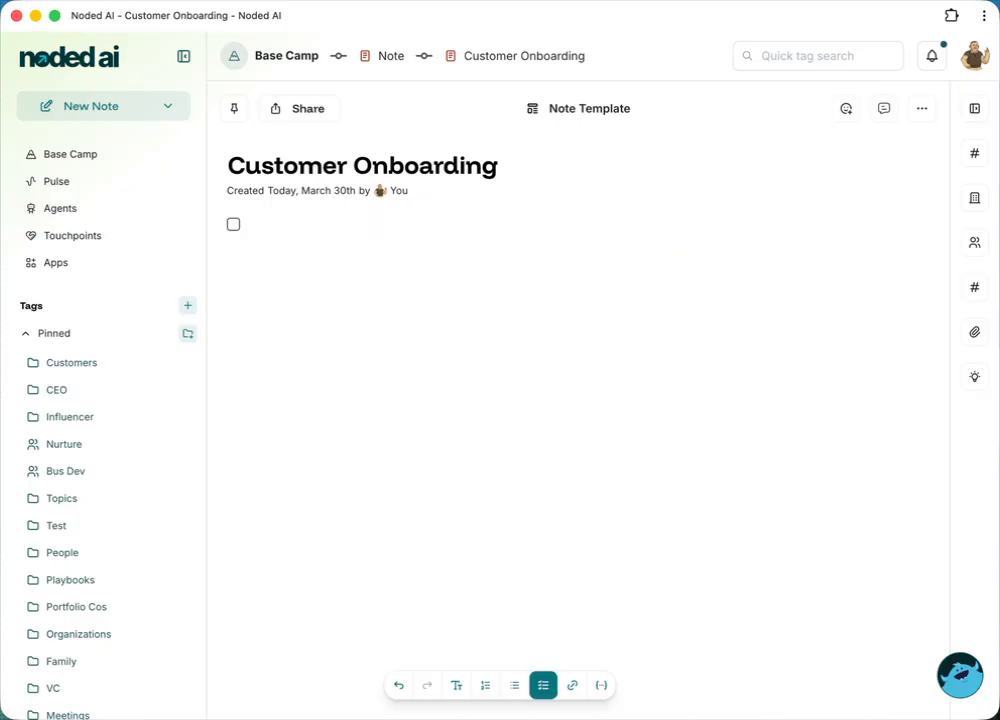
type("do this")
key("Return")
type("then that")
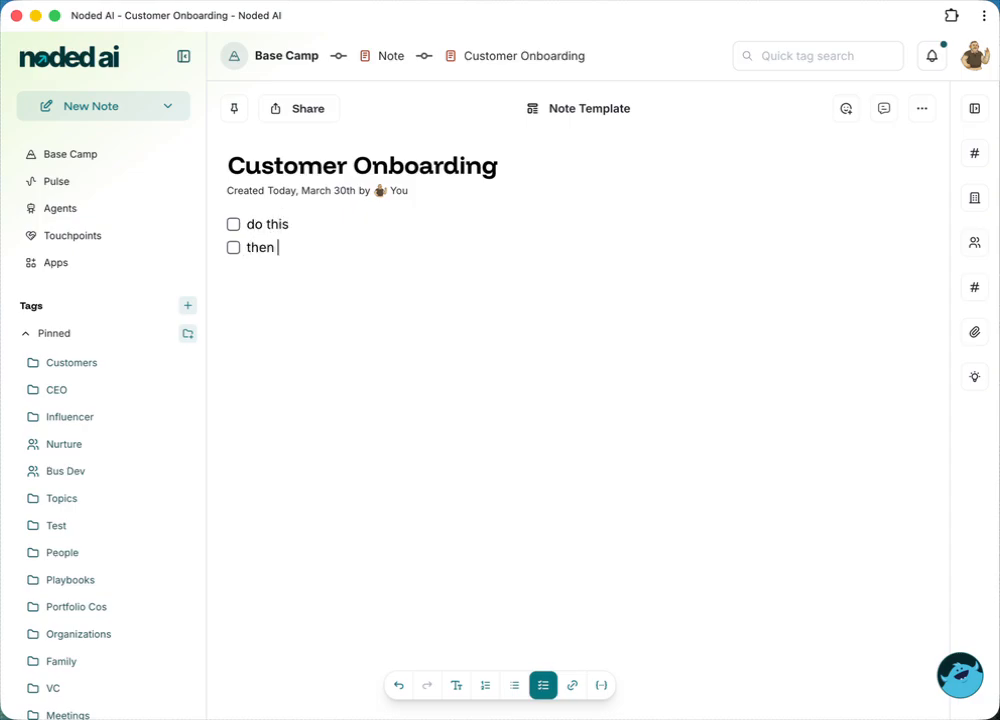
key("Return")
key("Return")
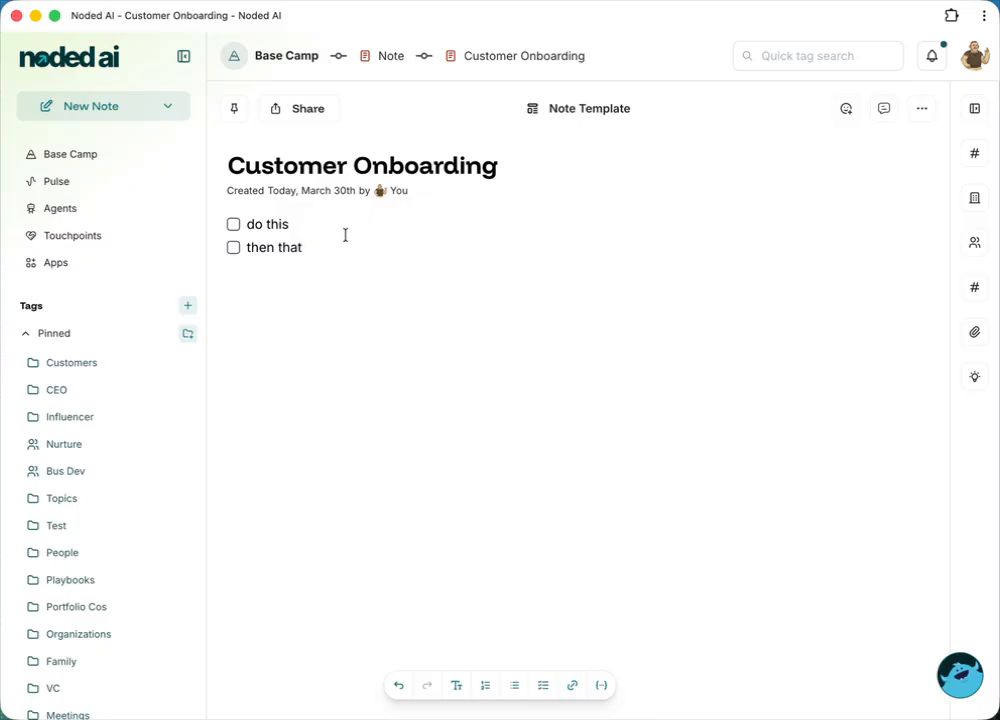
- Insert two plain empty lines above the "do this" task in the template body
left_click(310, 224)
key("super+Left")
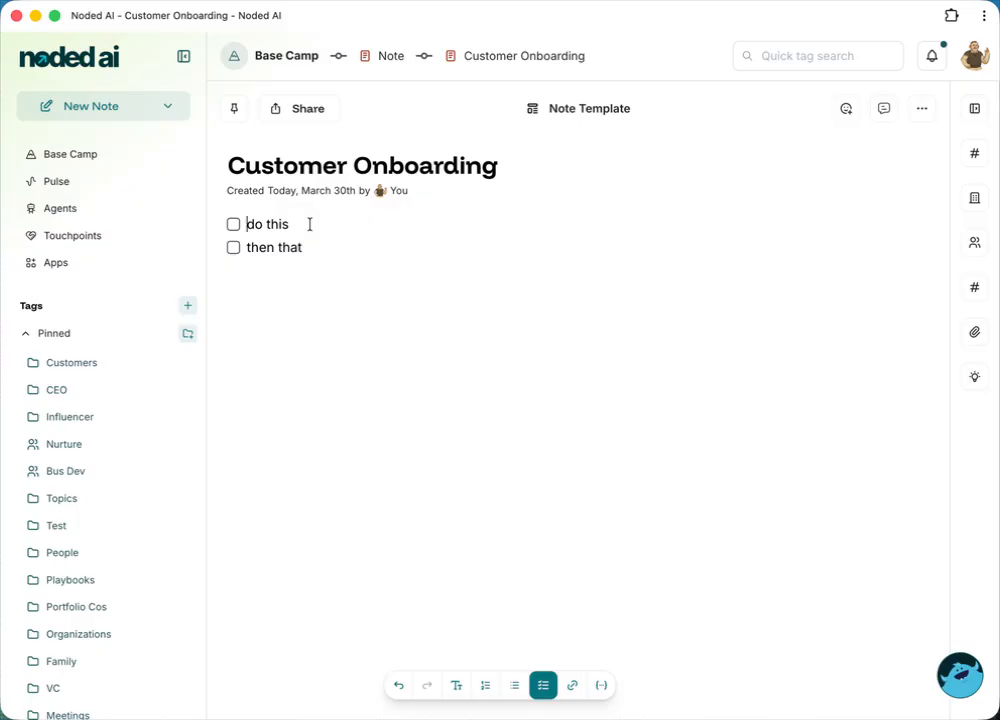
key("Return")
key("BackSpace")
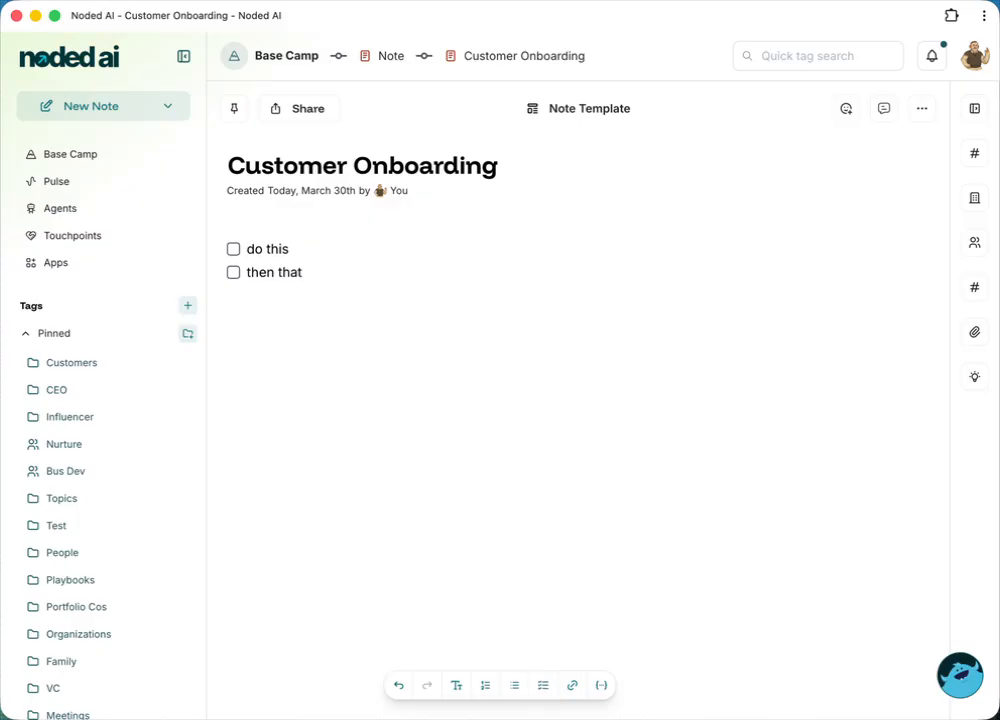
key("Return")
key("Up")
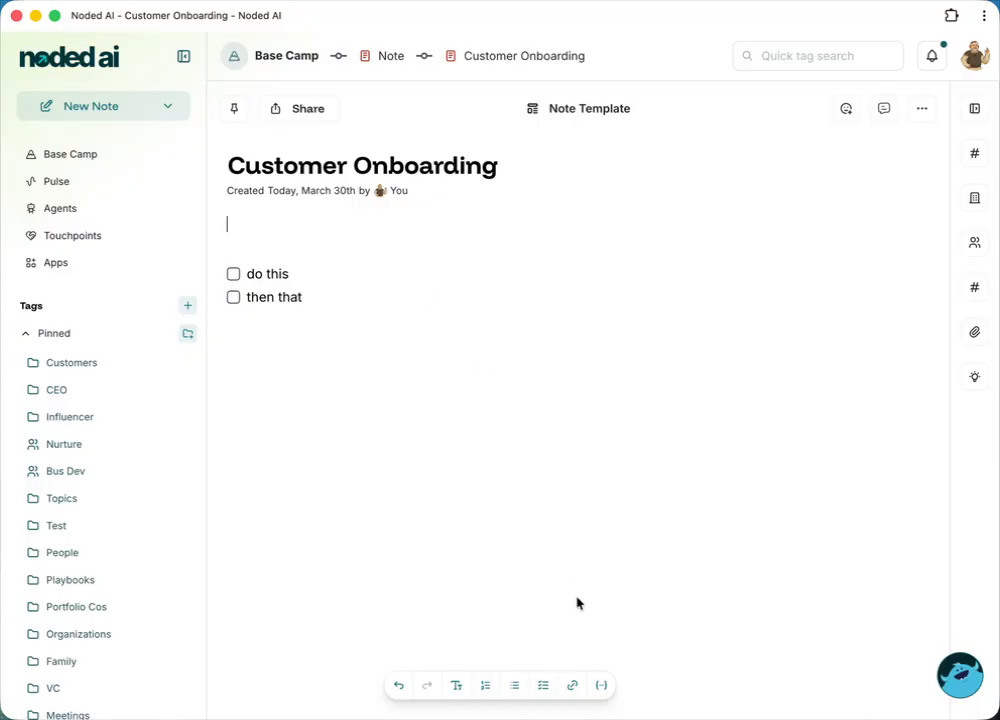
- Insert a text area placeholder on the first body line with the prompt "Tell me the customer name"
left_click(603, 690)
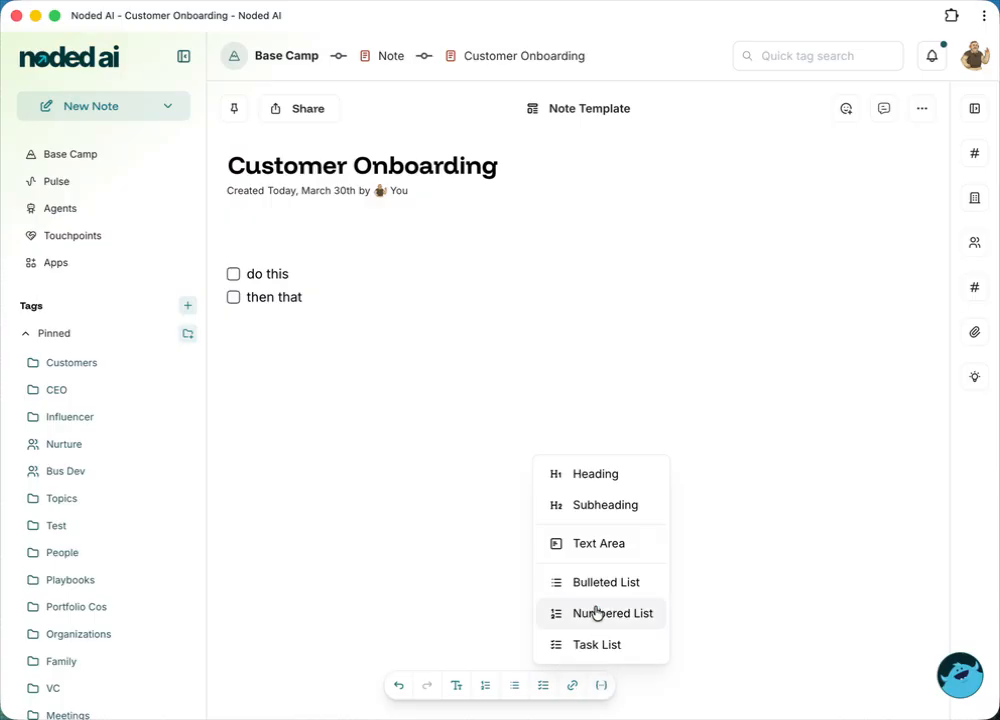
left_click(598, 543)
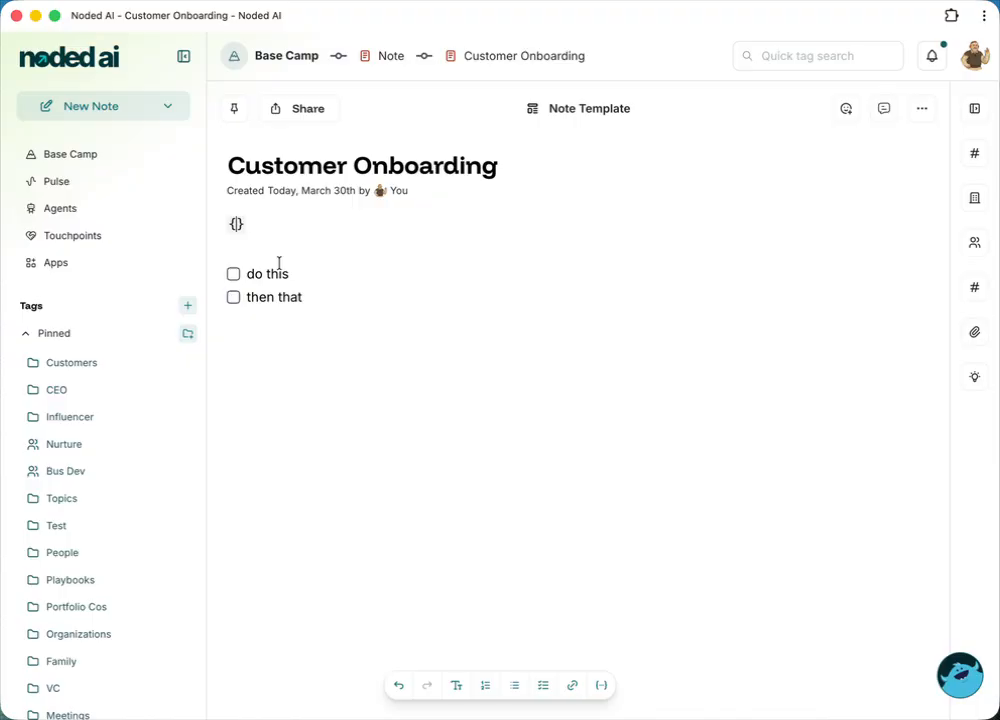
type("Tell e the cus")
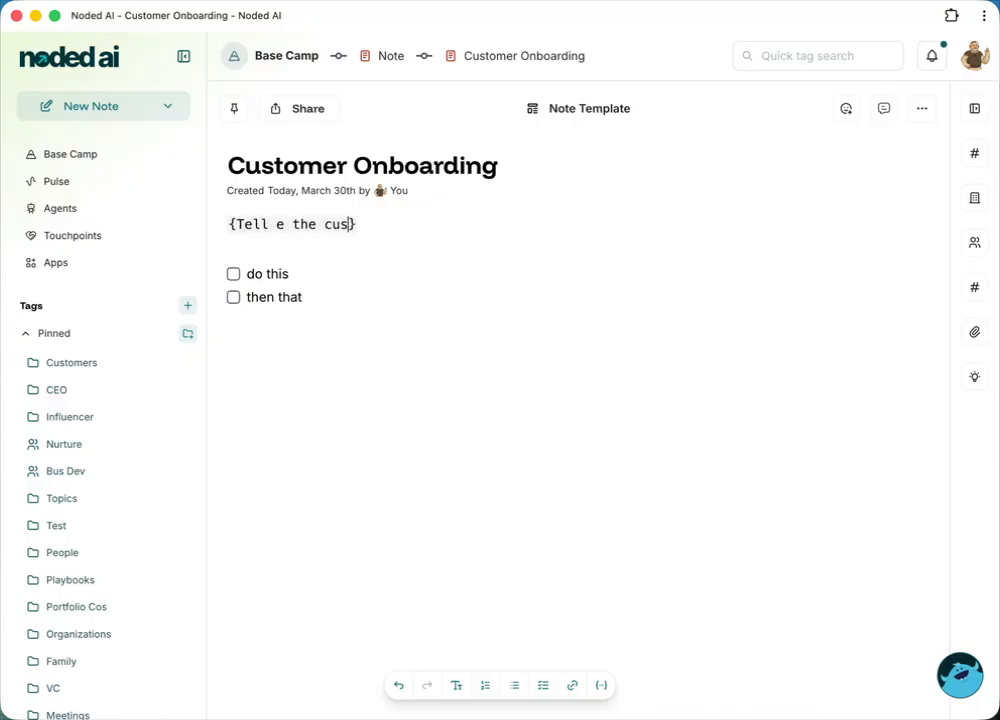
type("tomer name")
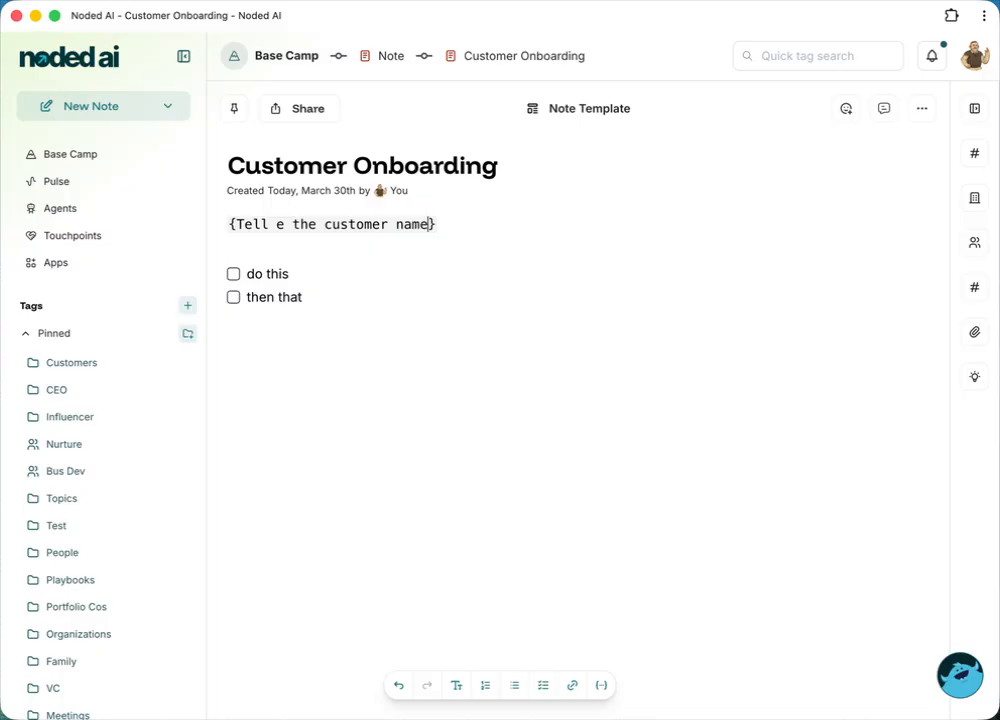
left_click(280, 224)
type("m")
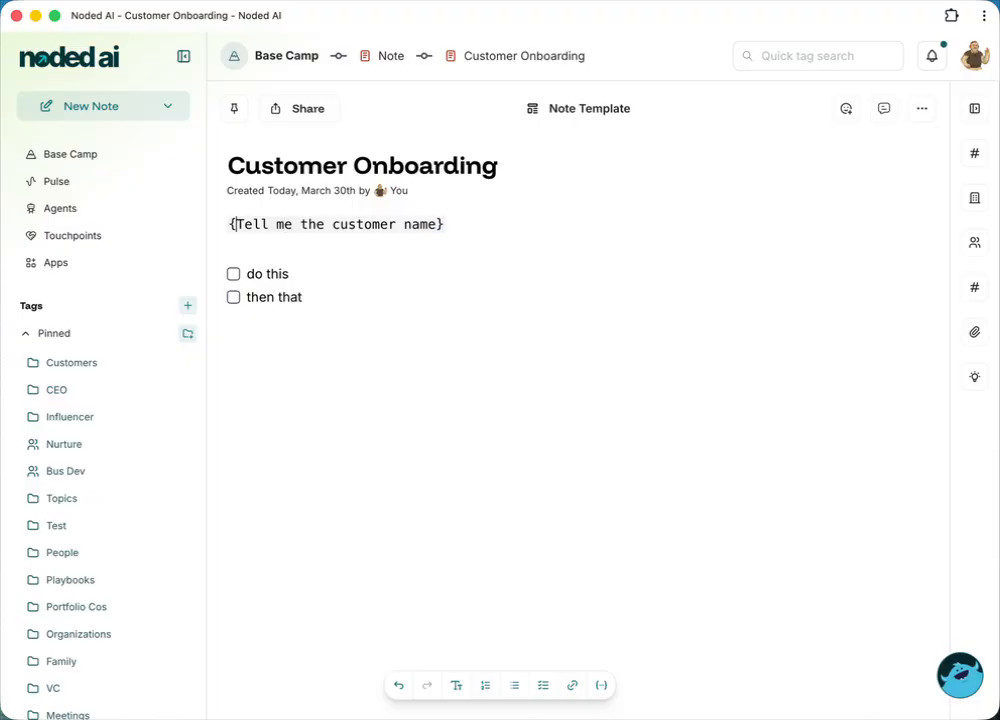
- Put the label "Customer name:" in front of the customer name placeholder, on the same line
key("Return")
type("C")
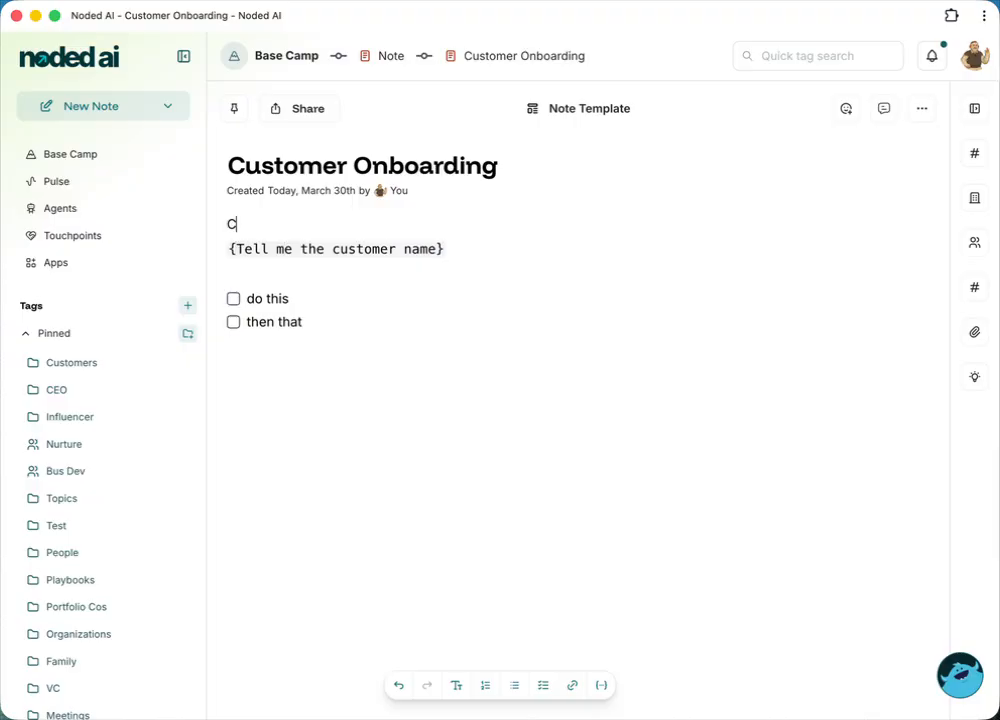
type("ustomer name:")
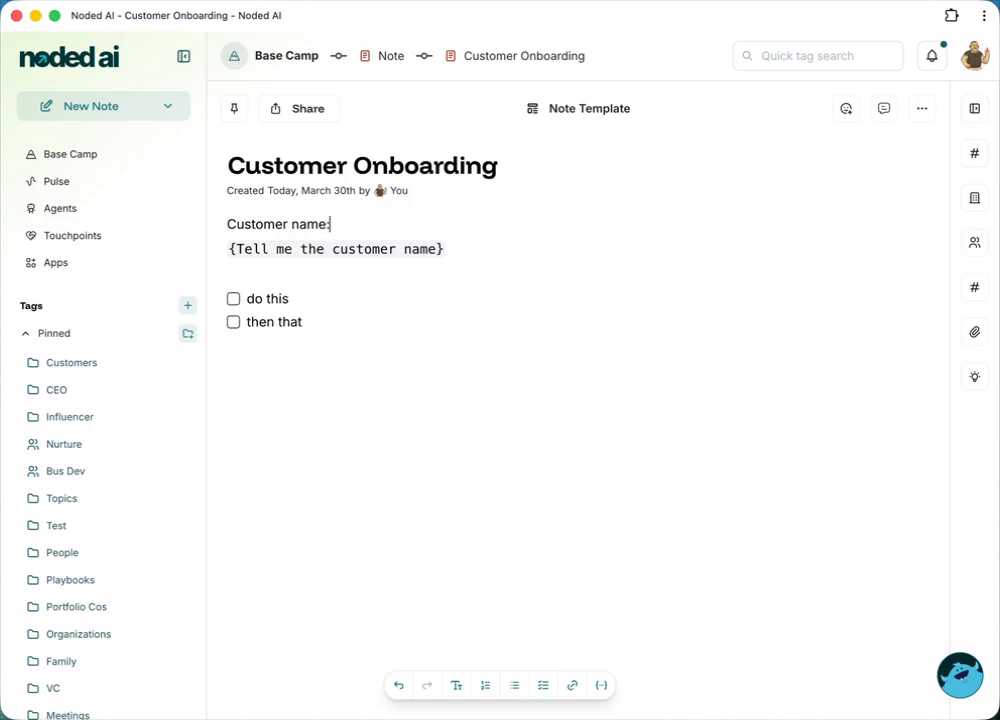
left_click(332, 248)
key("BackSpace")
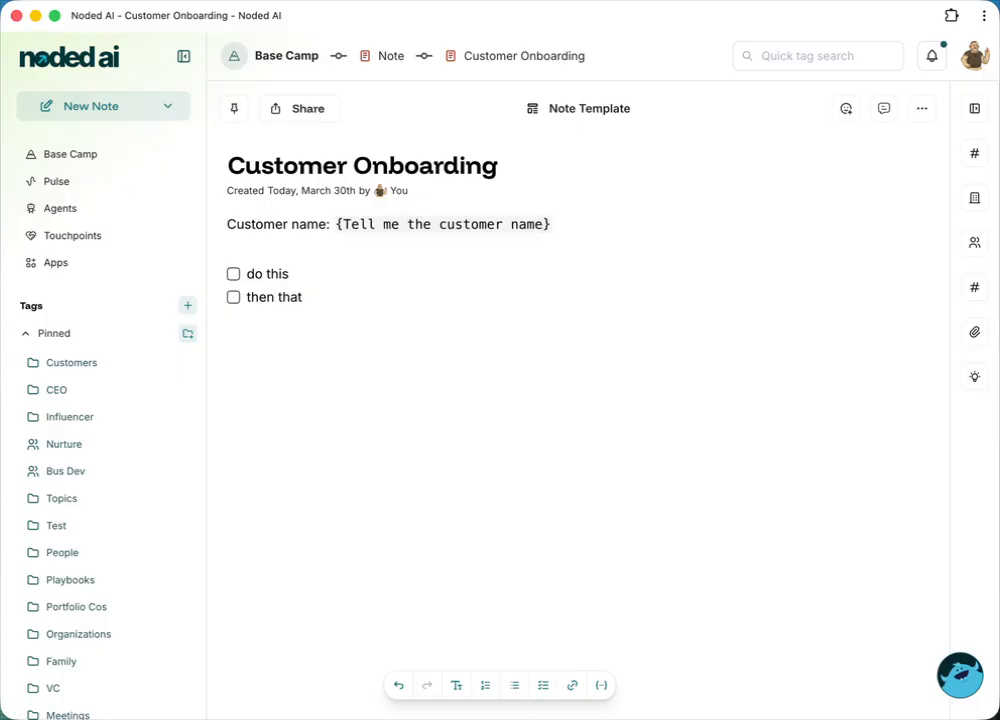
- Add a "Customer contact:" line below the customer name, followed by an empty text area placeholder
key("Return")
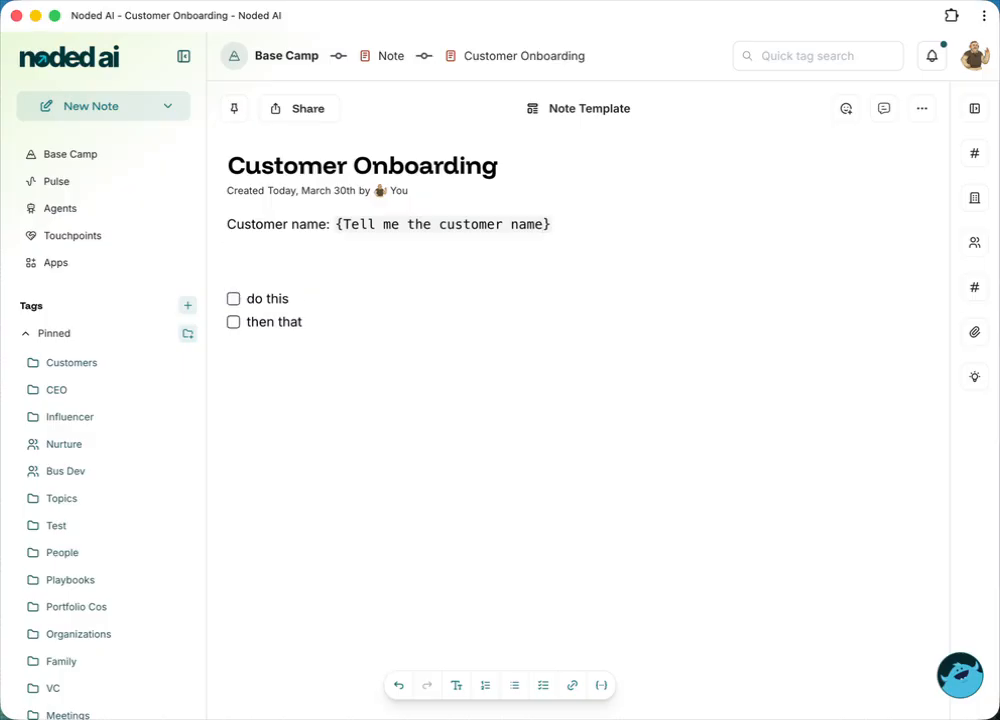
type("Customer contact:")
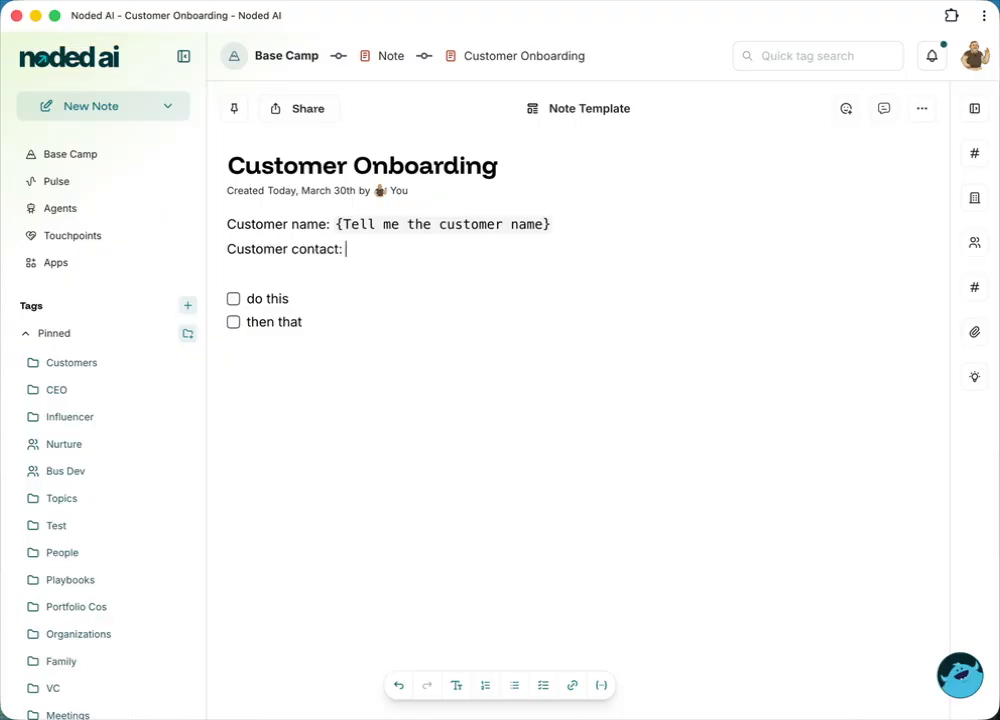
left_click(601, 688)
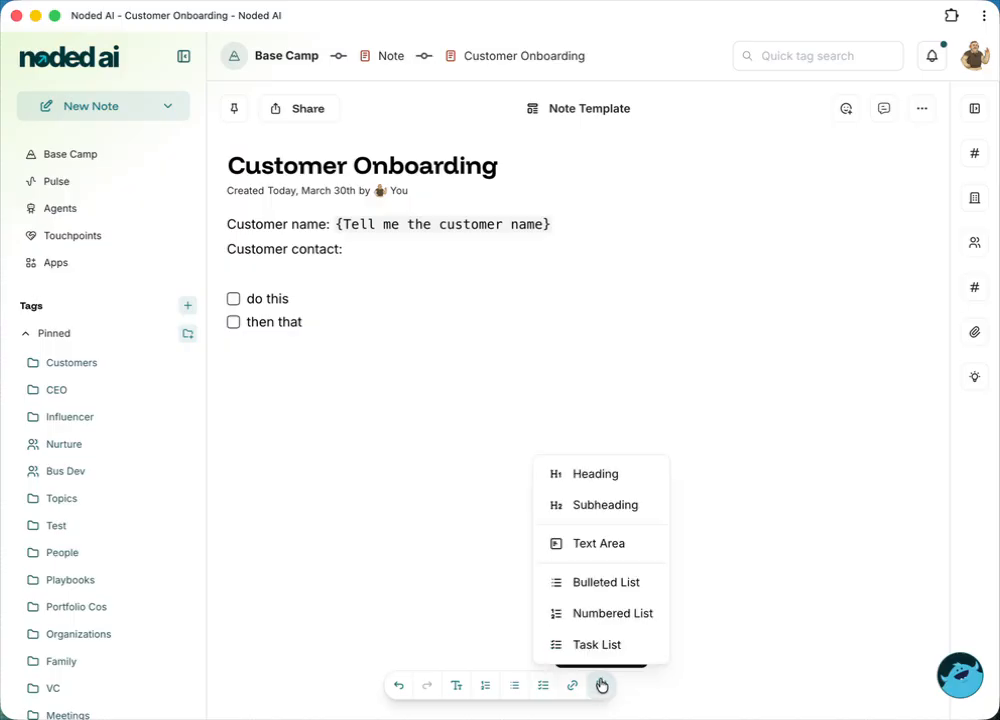
left_click(592, 549)
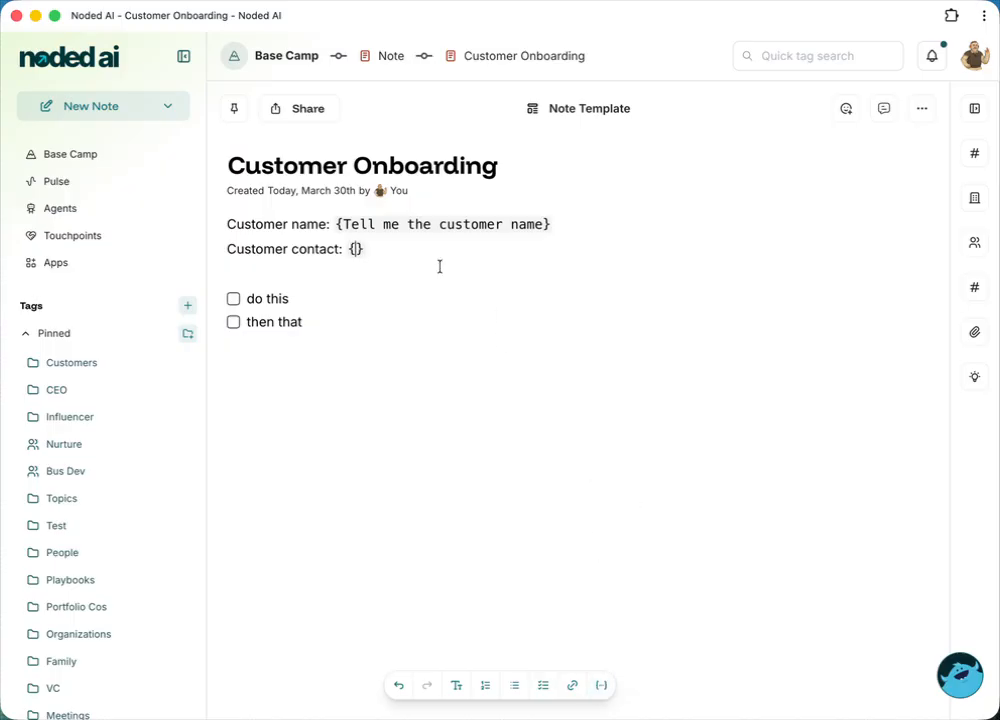
- Fill the customer contact placeholder with the prompt "Tell me the primary contact at the account"
type("Tell em the")
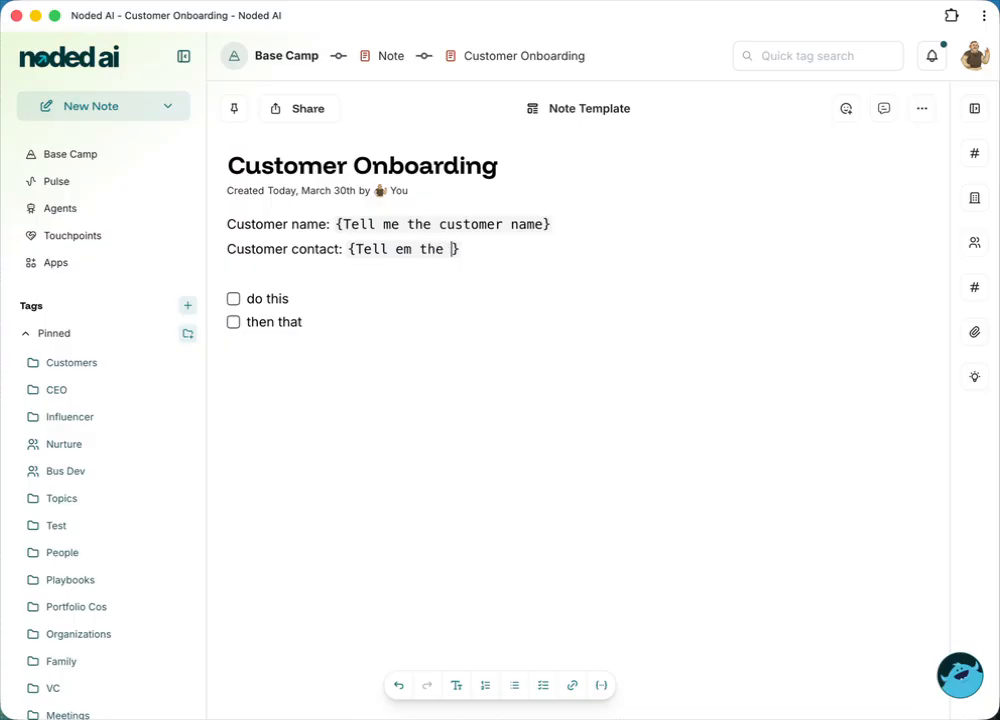
key("BackSpace")
key("BackSpace")
key("BackSpace")
key("BackSpace")
key("BackSpace")
key("BackSpace")
key("BackSpace")
type("me the primary con")
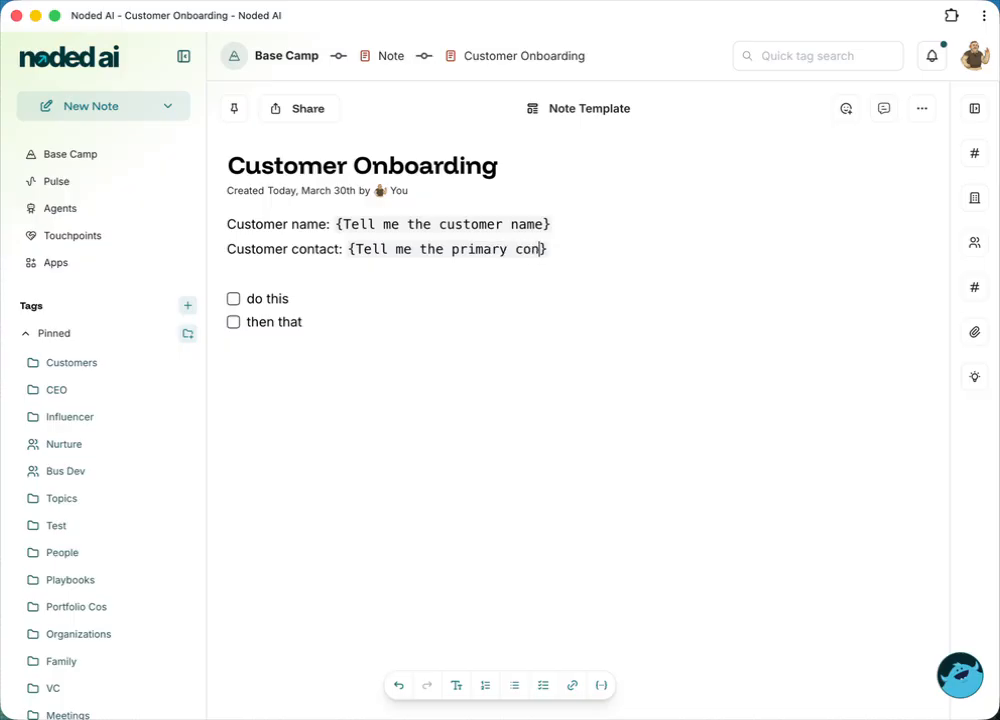
type("tact at the c")
key("BackSpace")
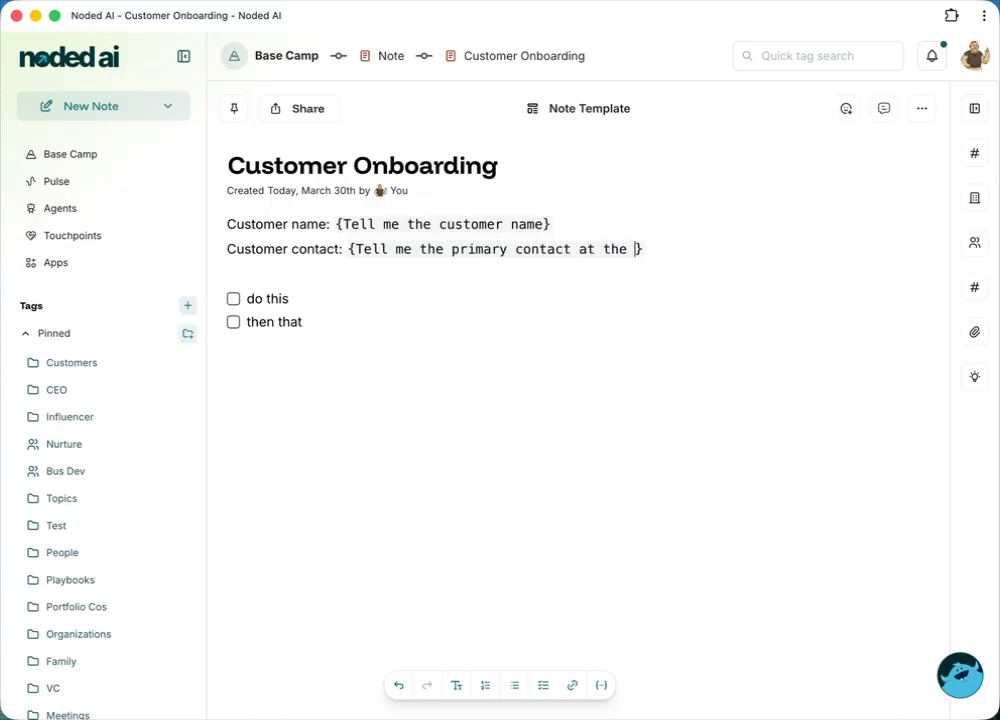
type("account")
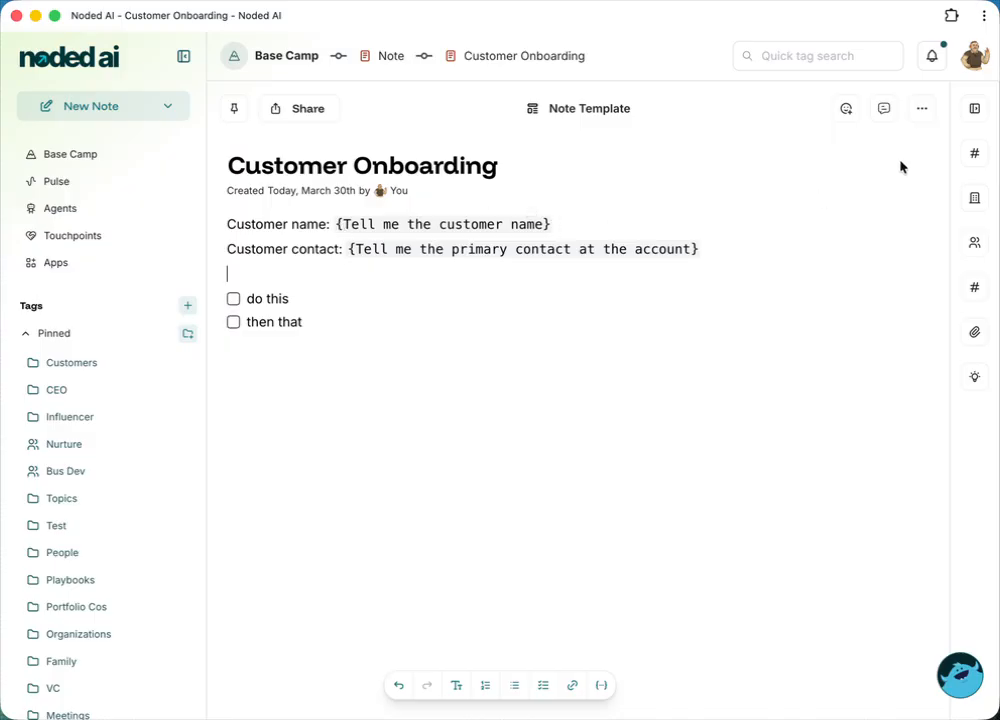
- Delete the Customer Onboarding template note and dismiss the deletion notice
left_click(922, 108)
left_click(918, 182)
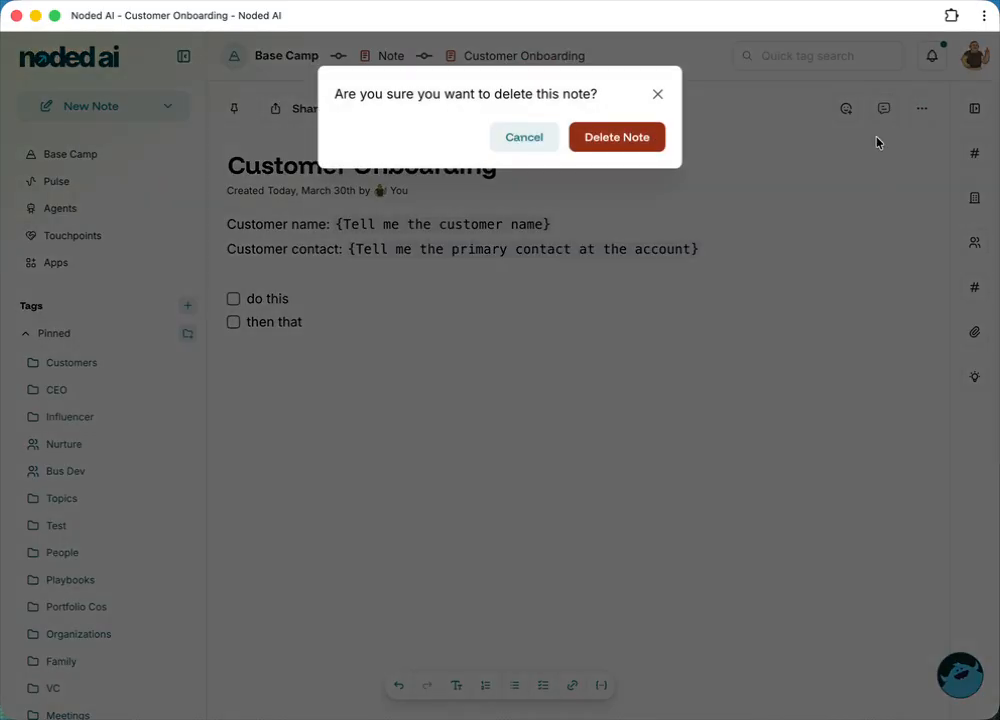
left_click(612, 132)
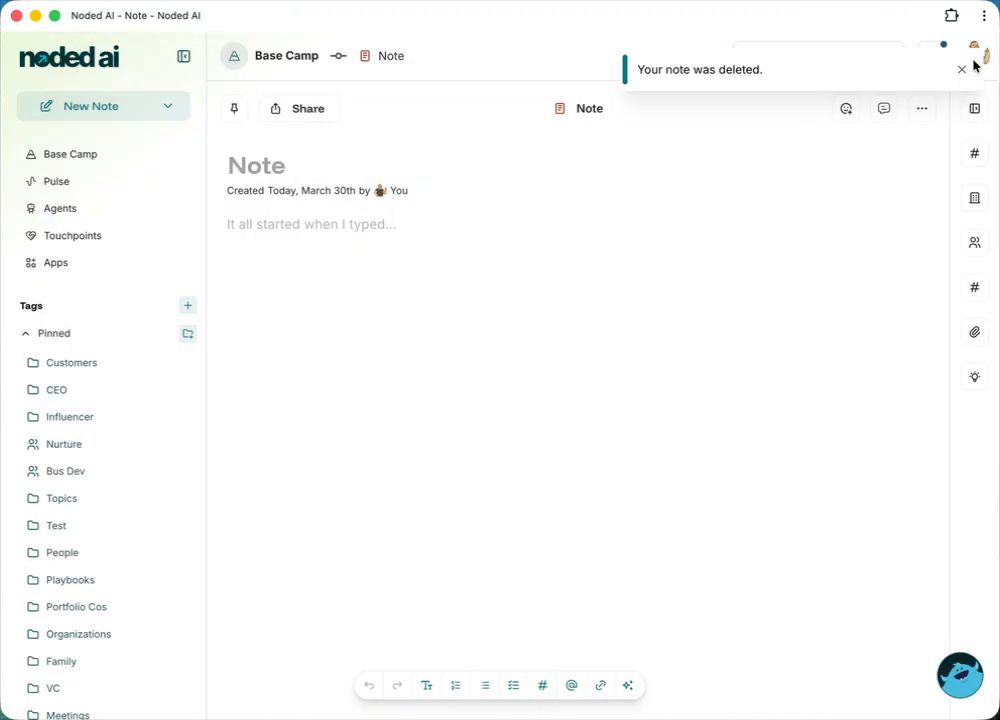
left_click(958, 71)
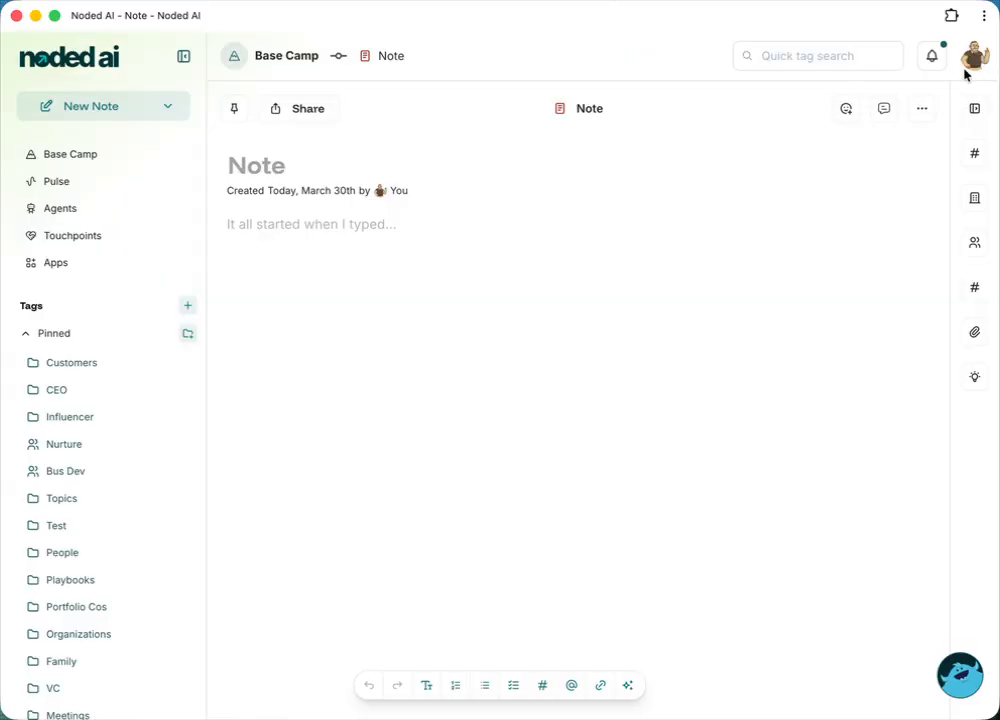
- Open the Customer Onboarding Demo template from the workspace template settings to review its placeholders and tasks
left_click(977, 62)
left_click(899, 99)
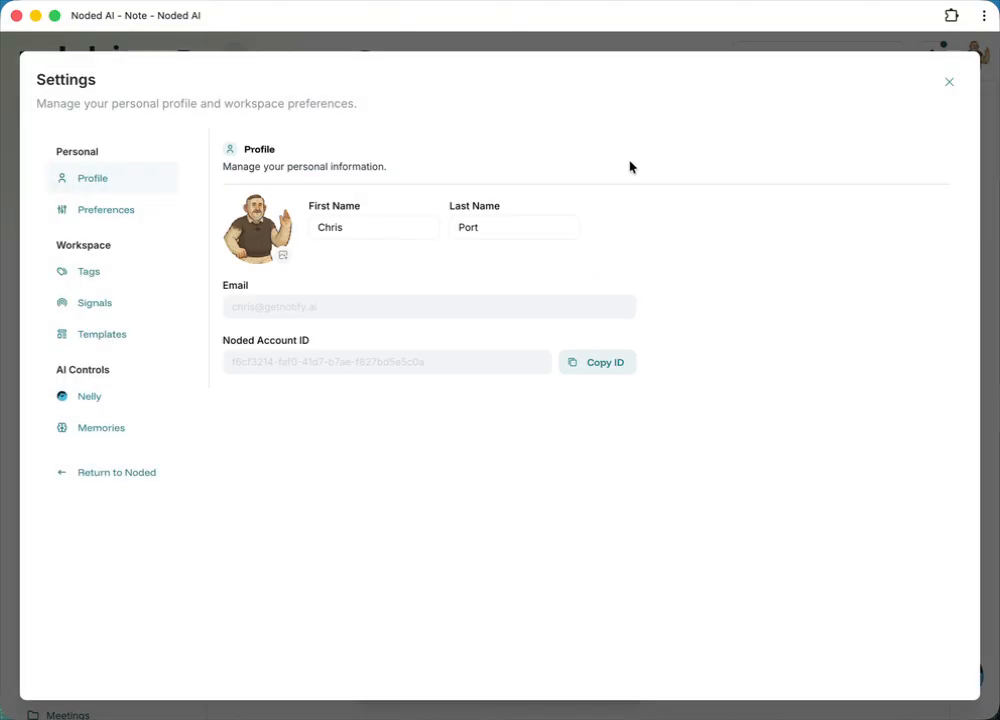
left_click(105, 335)
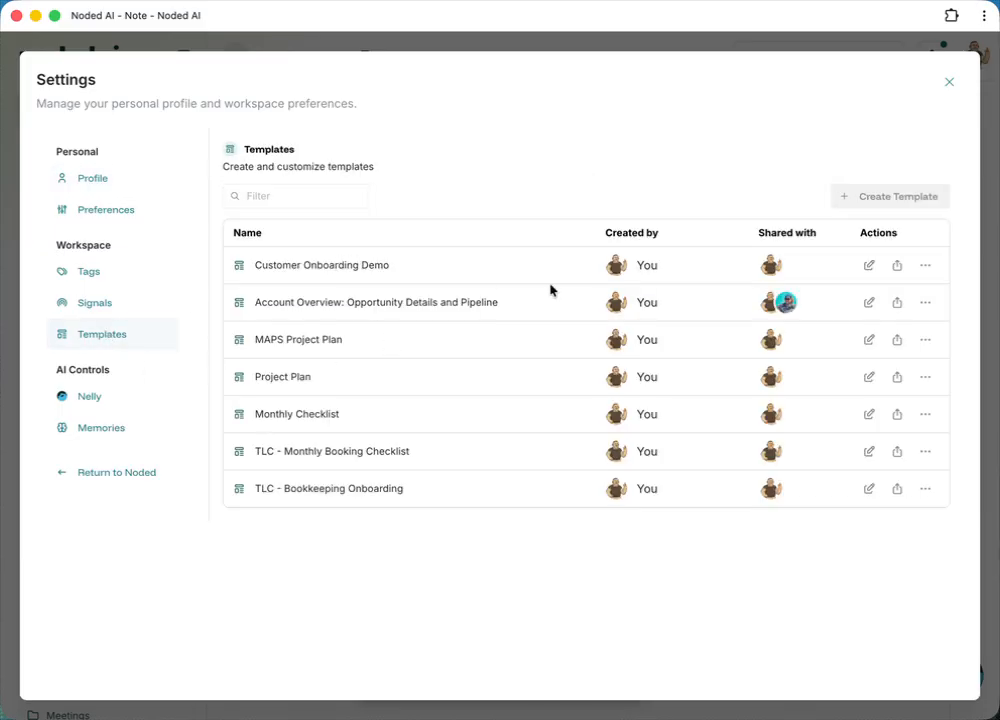
left_click(869, 267)
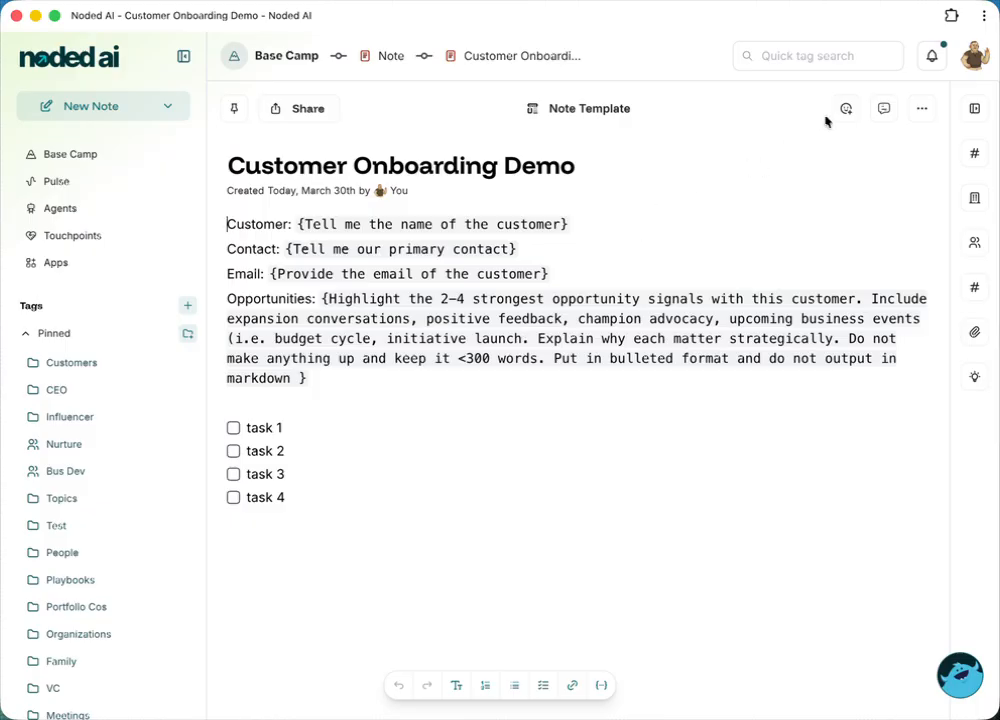
- Create a note for the Lead Collective customer from the Customer Onboarding Demo template and look through the filled-in content
left_click(67, 364)
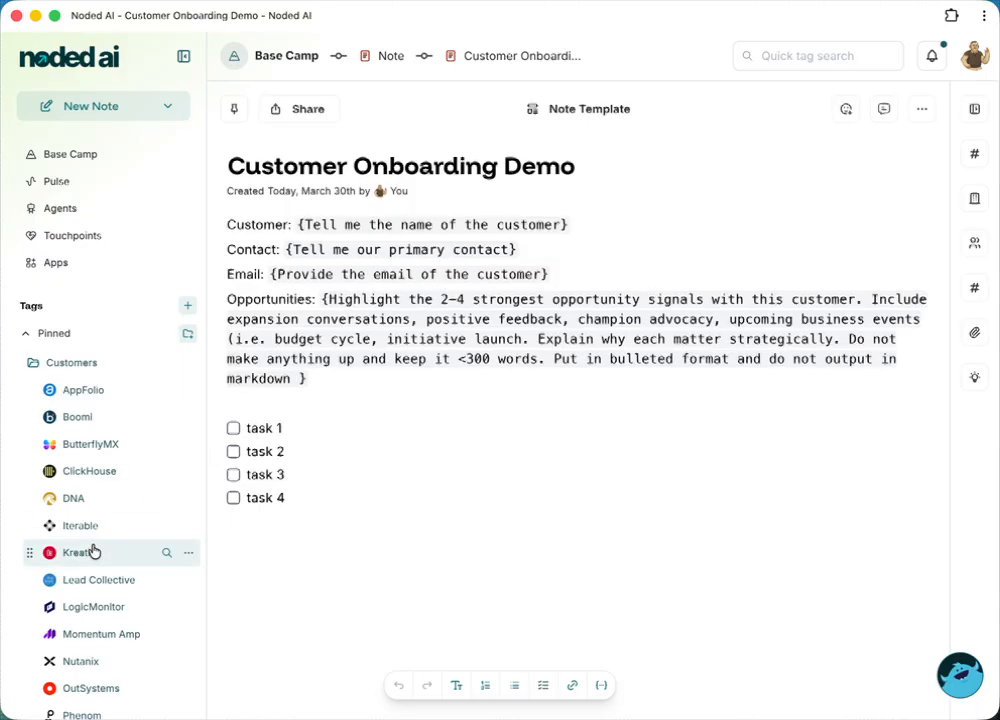
left_click(108, 580)
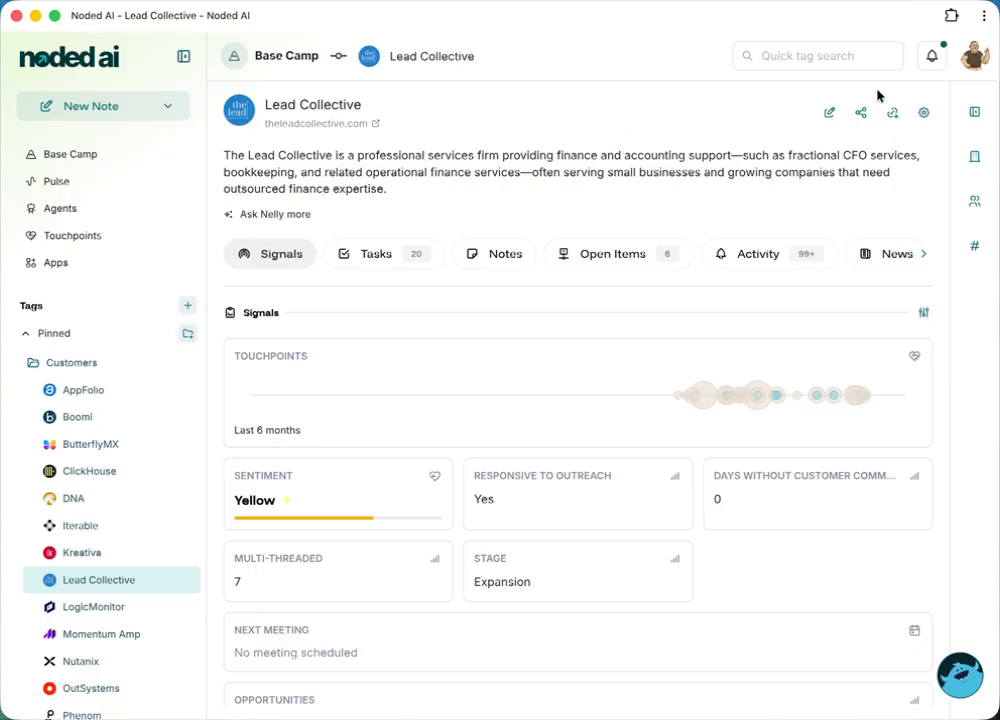
left_click(829, 116)
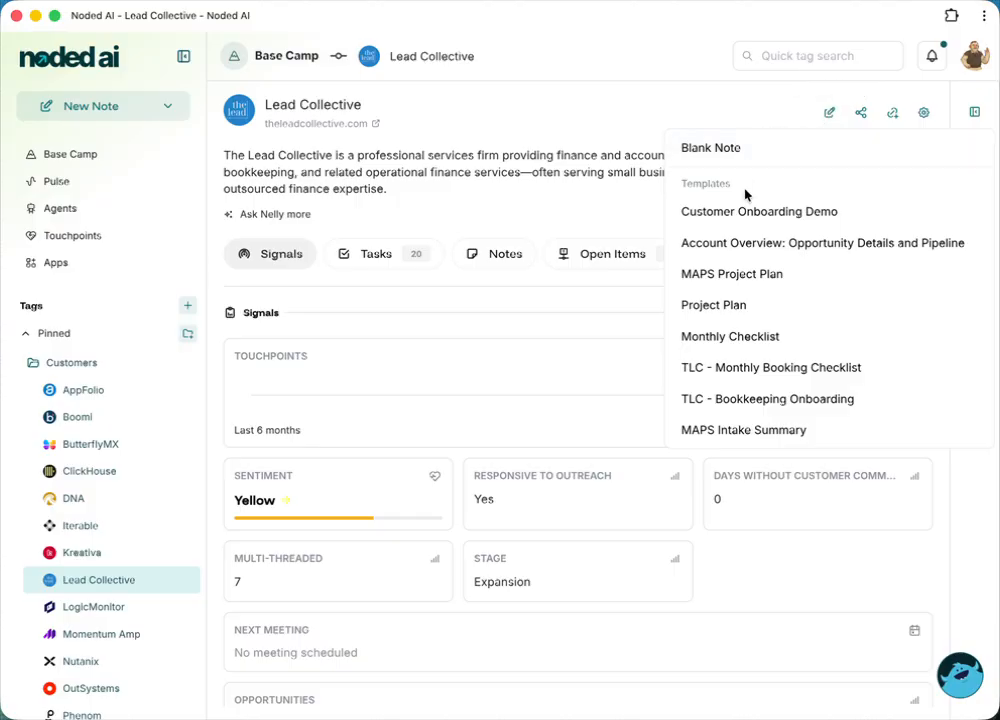
scroll(739, 350, "down", 1)
scroll(737, 254, "up", 1)
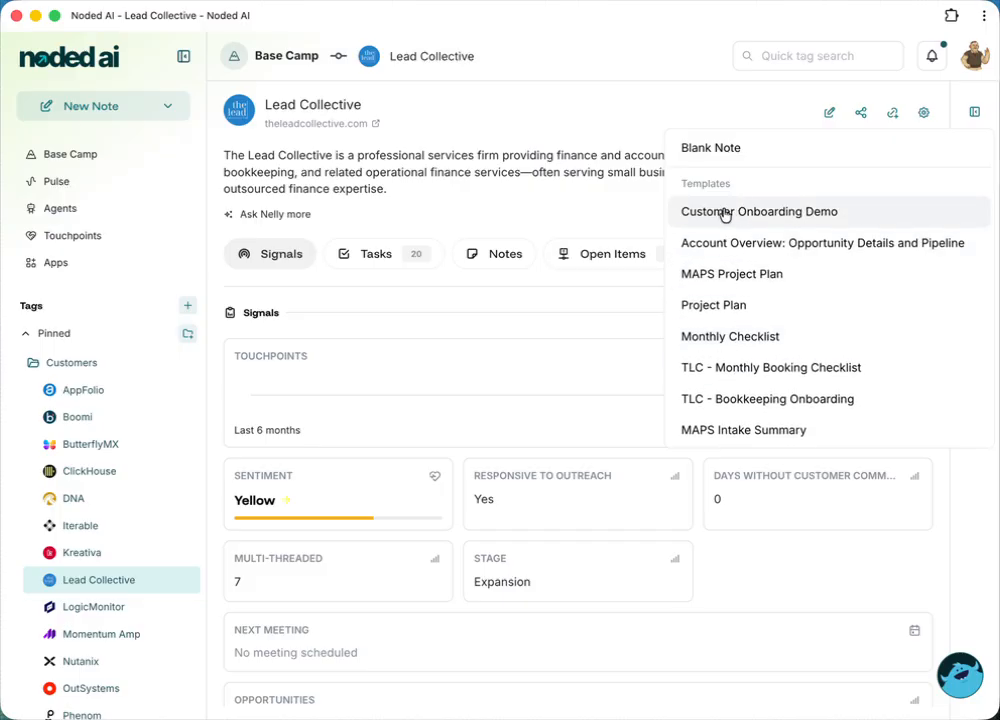
left_click(725, 212)
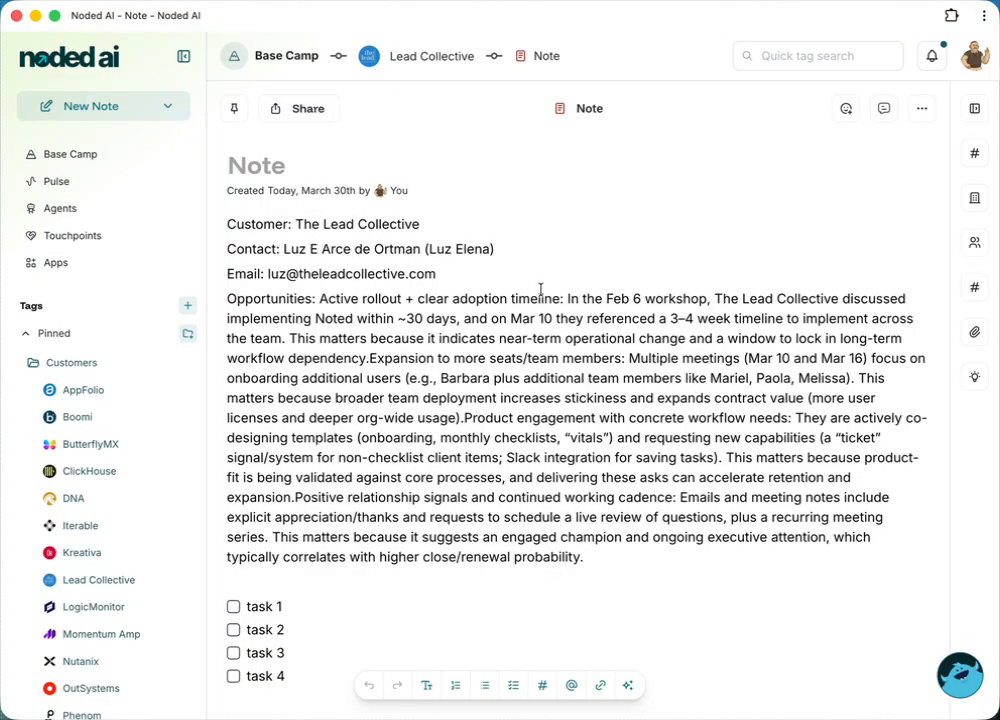
scroll(540, 290, "down", 2)
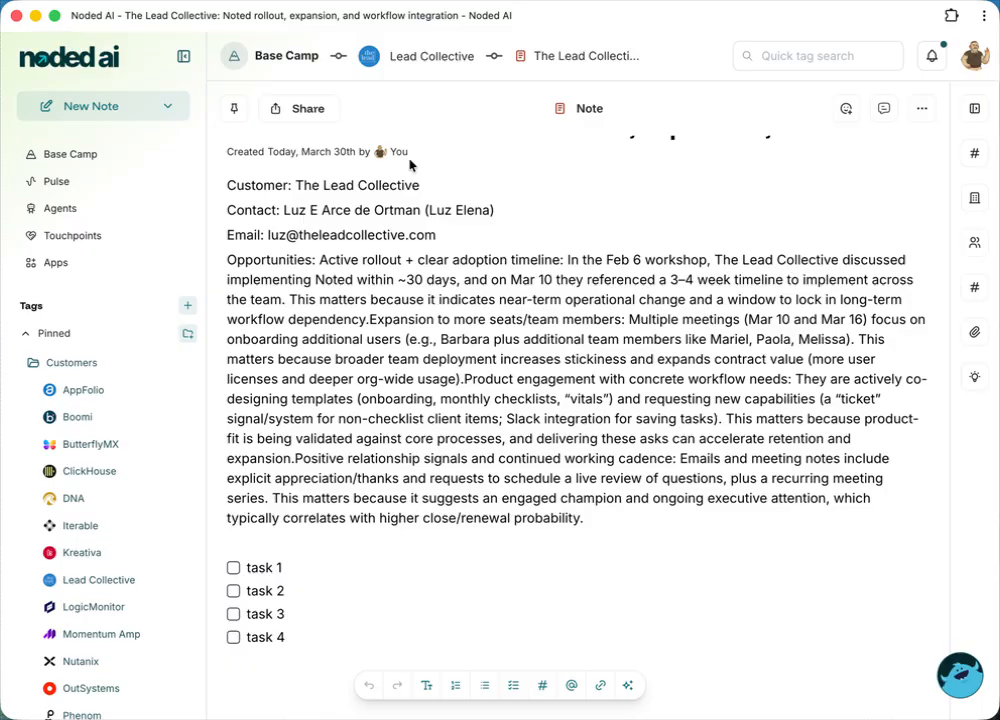
- Open the sharing options of the Lead Collective note and search for a colleague by first name
left_click(308, 110)
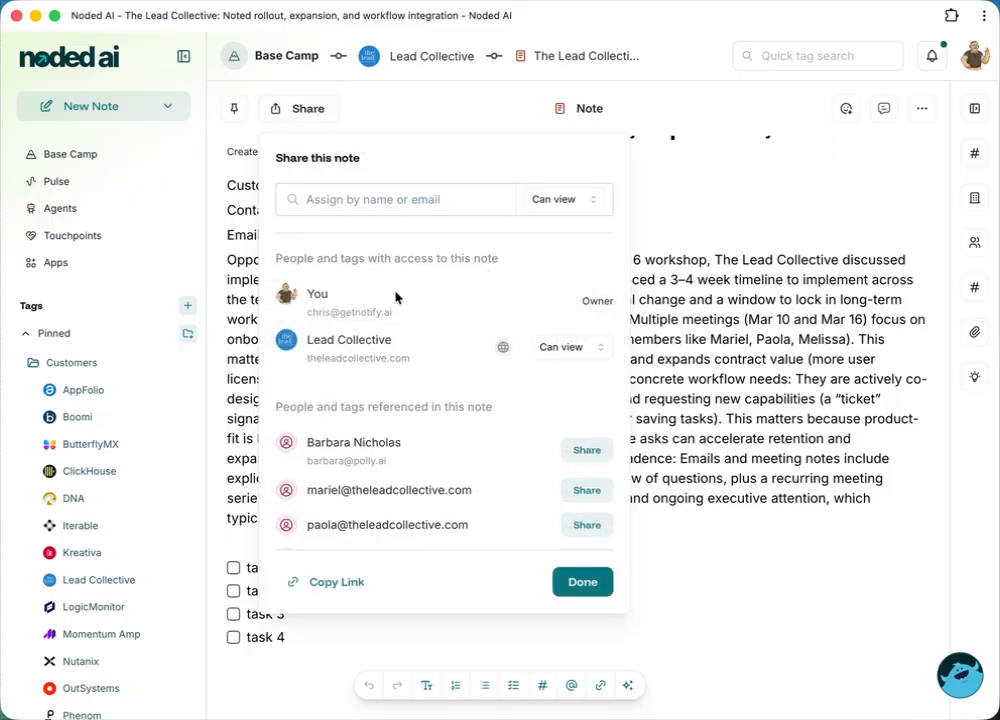
left_click(410, 197)
type("steve")
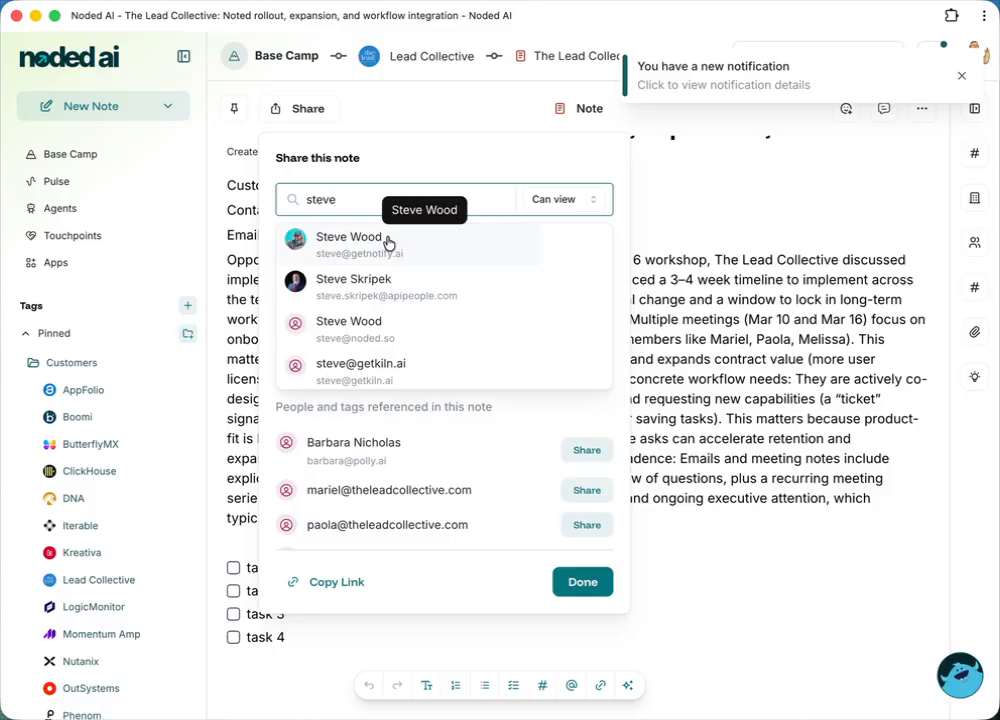
left_click(422, 154)
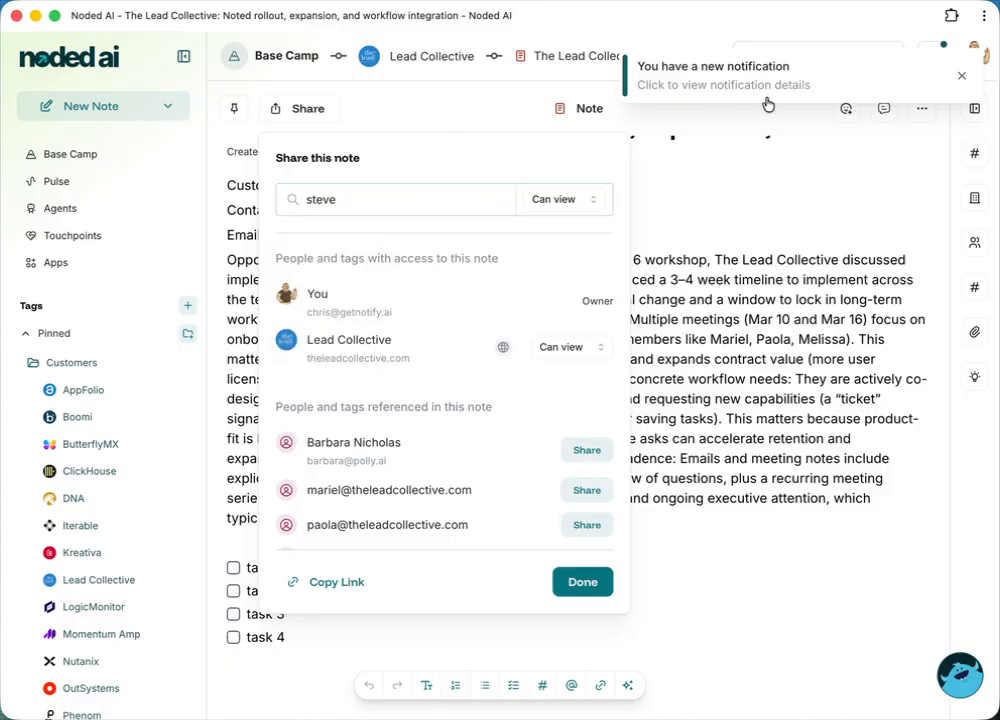
- Open the new notification and delete its thread "The Lead Collective has missing activity alerts"
left_click(964, 78)
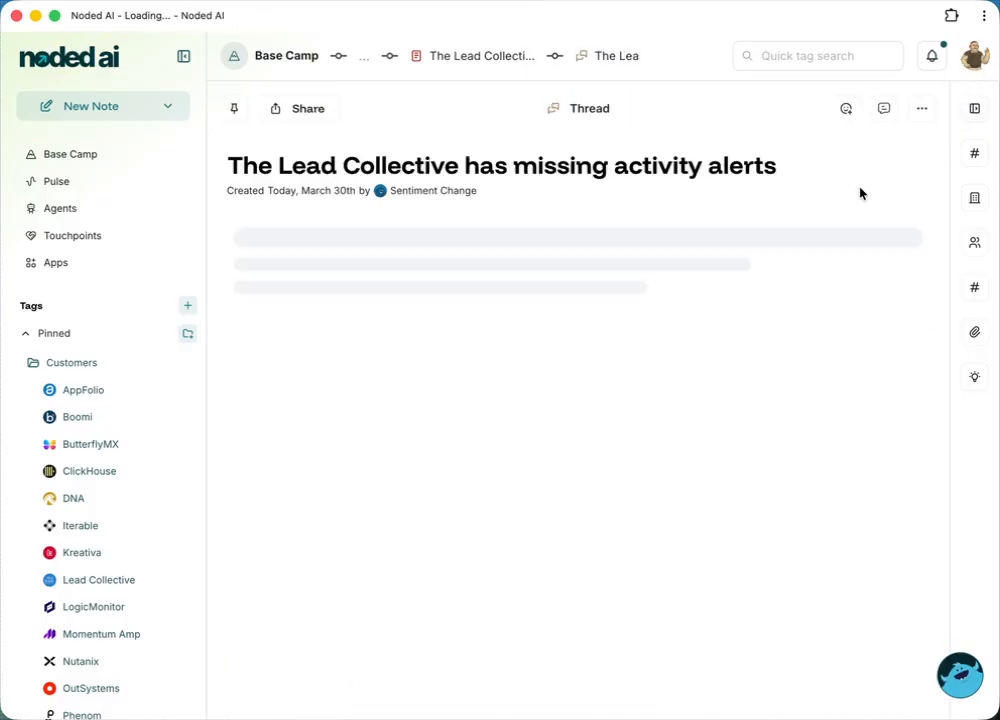
left_click(920, 113)
left_click(907, 211)
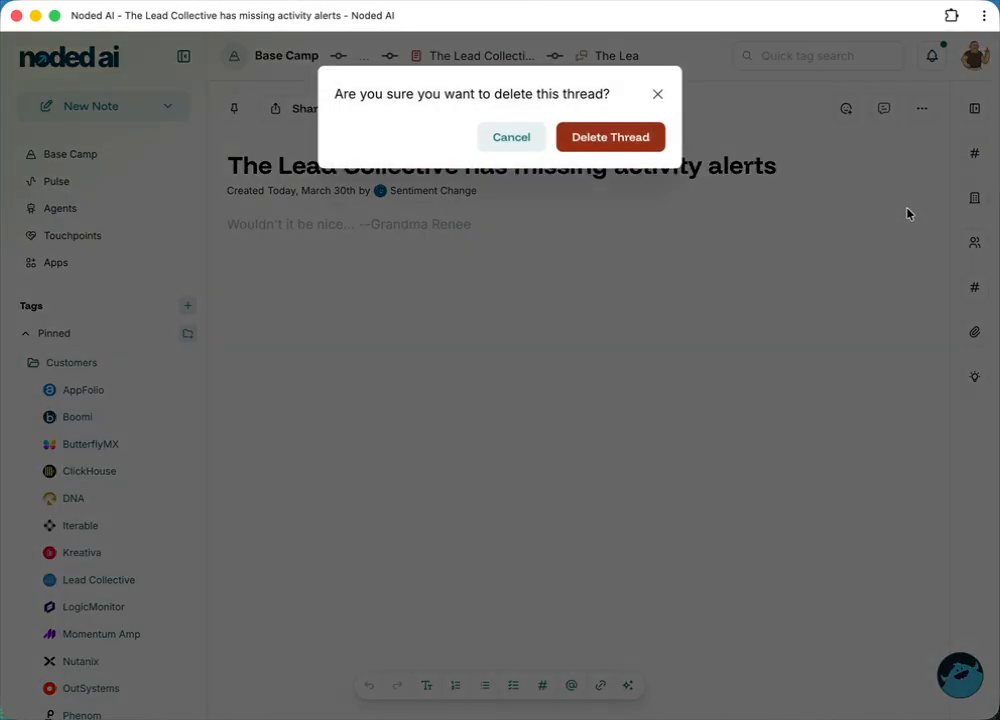
left_click(627, 138)
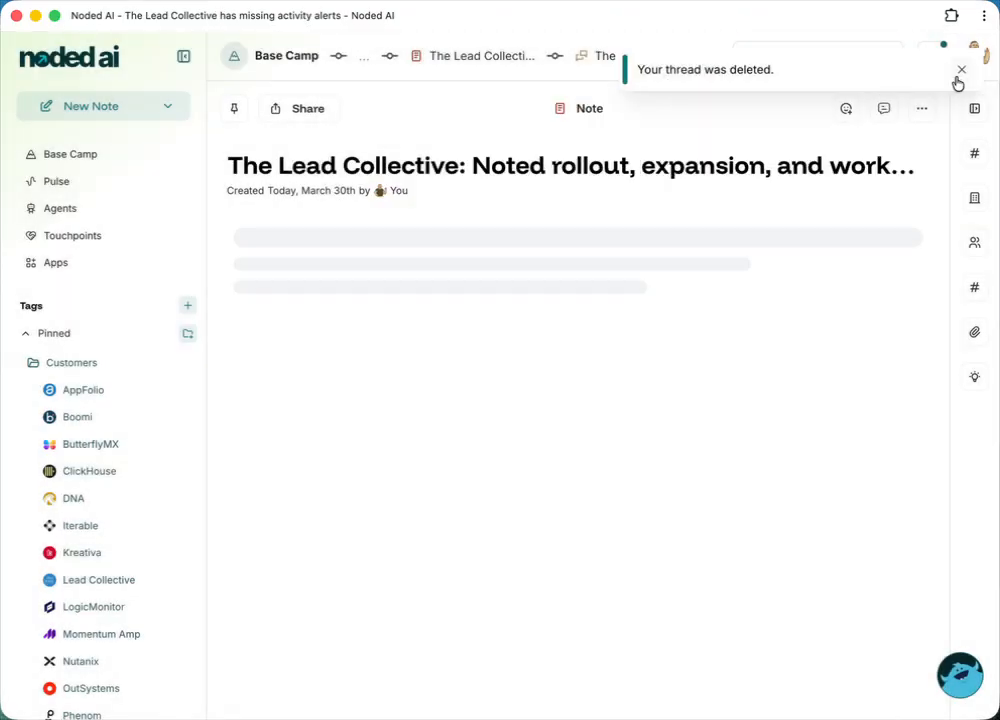
- Look up a colleague by first name in the Customer Onboarding Demo template's sharing options, and close them without sharing
left_click(975, 50)
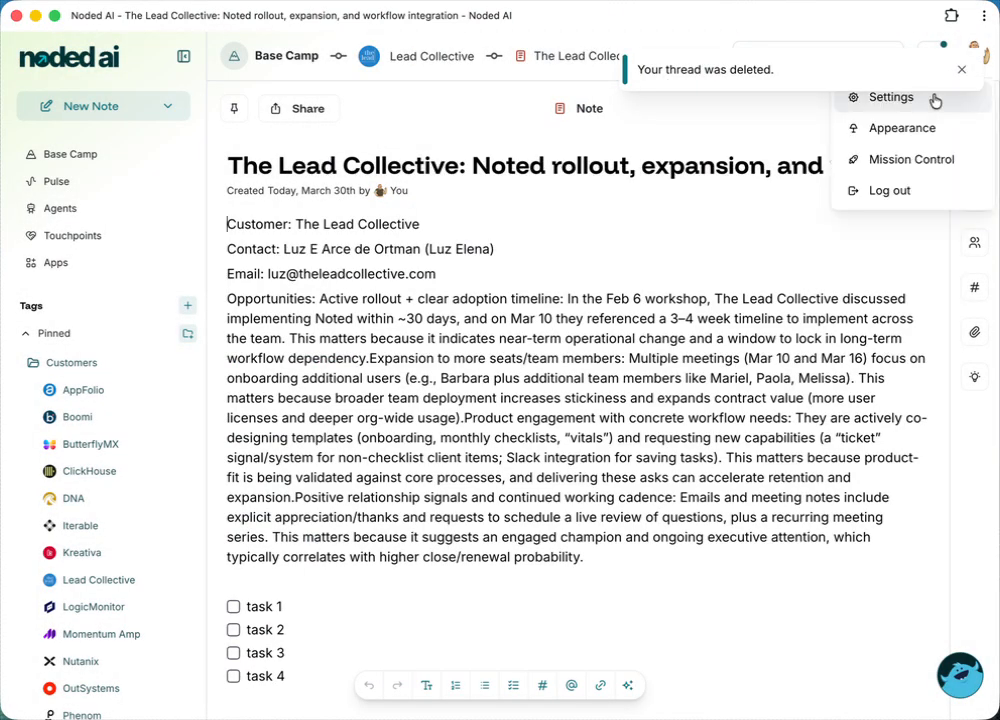
left_click(903, 100)
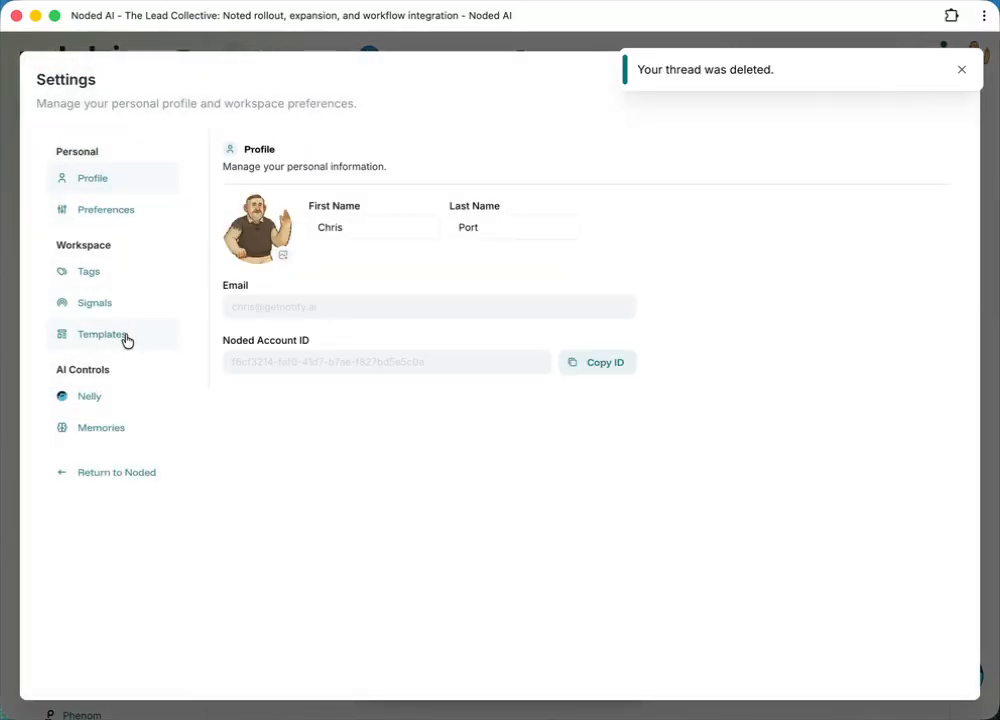
left_click(127, 340)
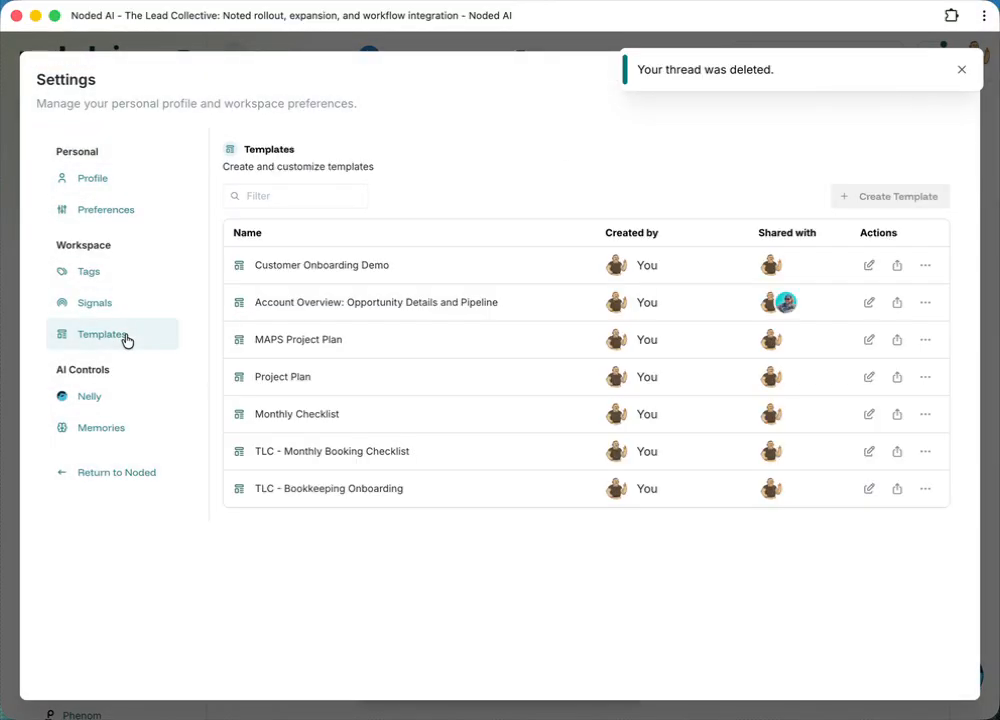
left_click(897, 276)
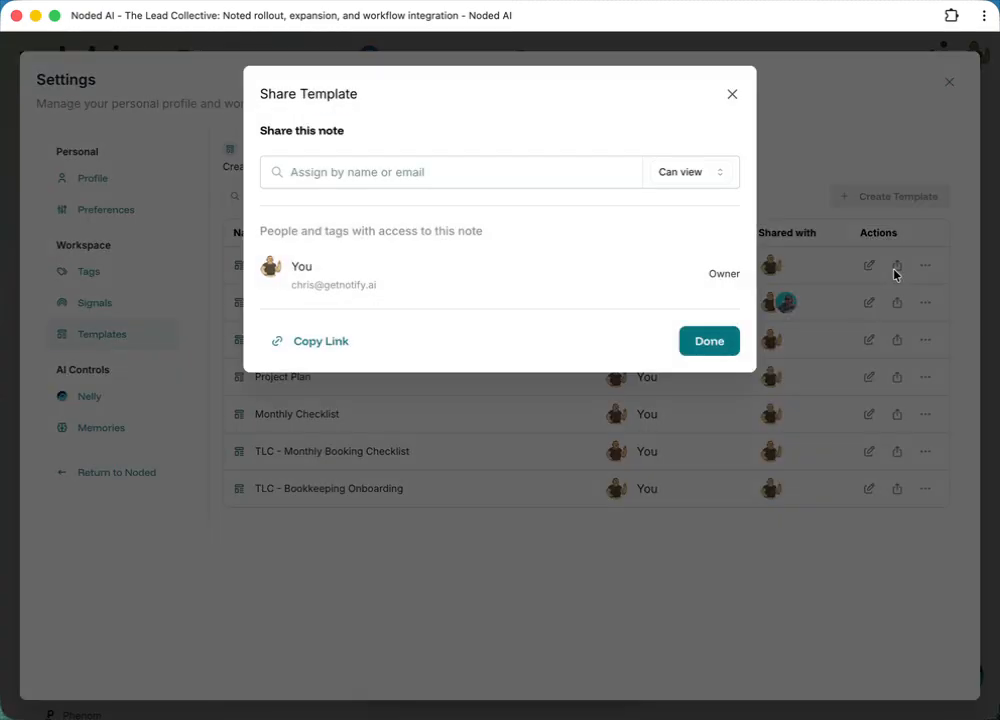
left_click(462, 170)
type("get")
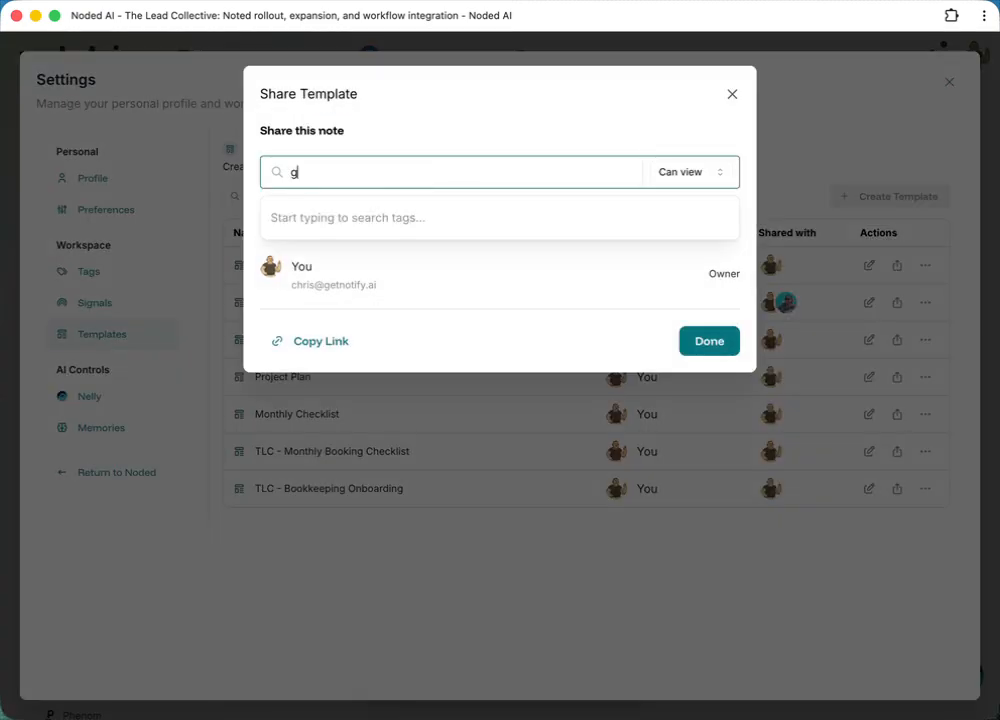
double_click(411, 171)
type("steve")
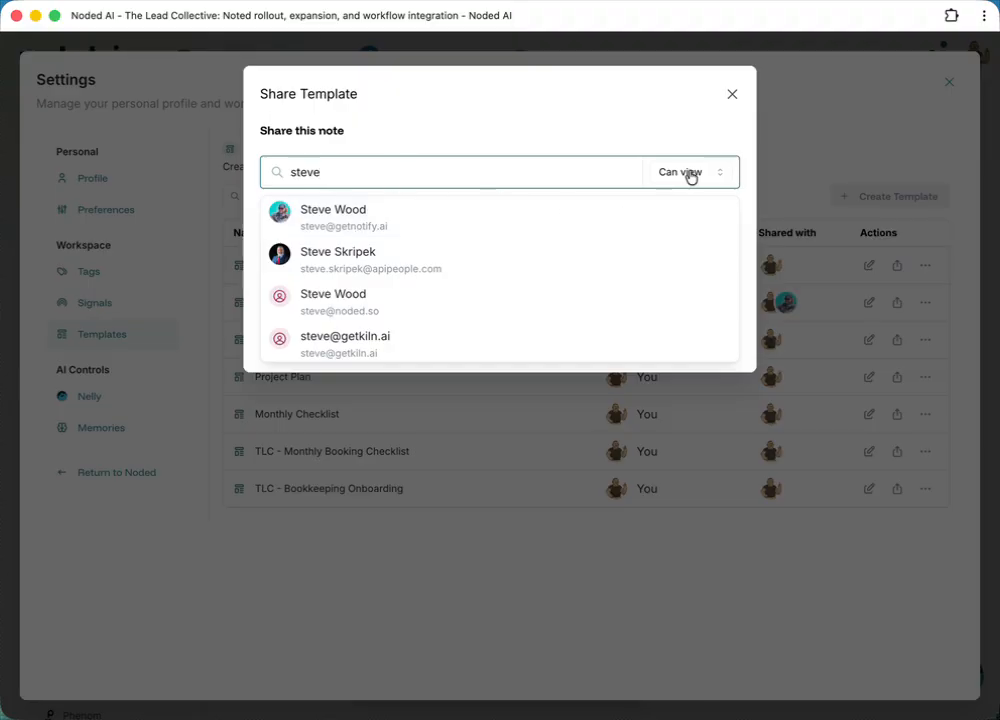
left_click(540, 104)
left_click(733, 95)
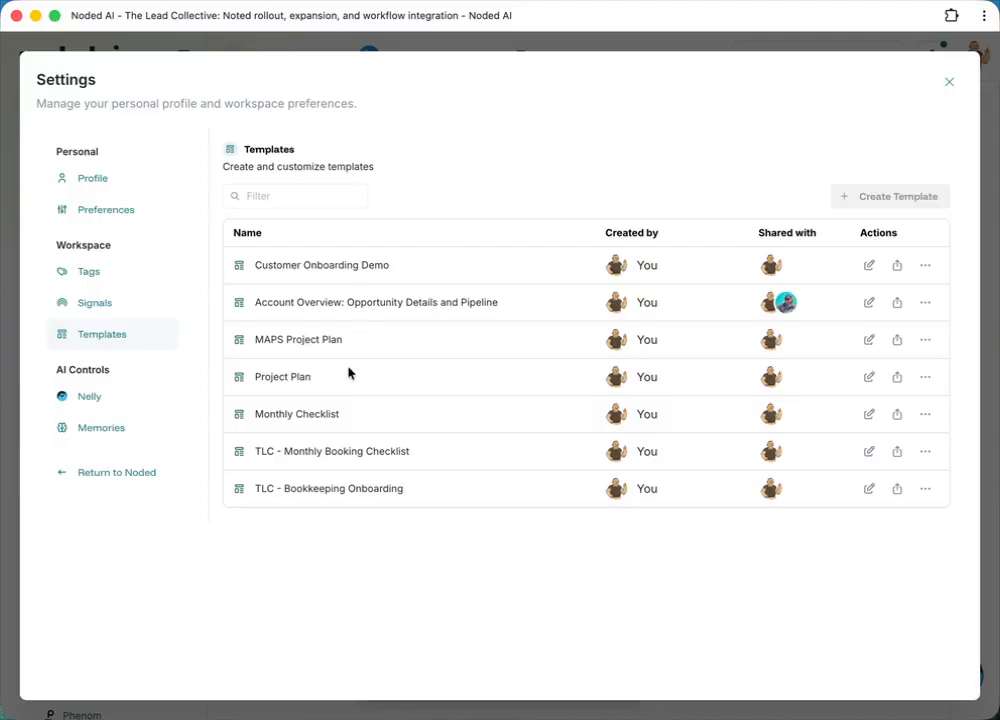
- Open the Onboarding Tasks template from the template list and review its sections of checklist items
scroll(339, 404, "down", 3)
scroll(339, 402, "down", 2)
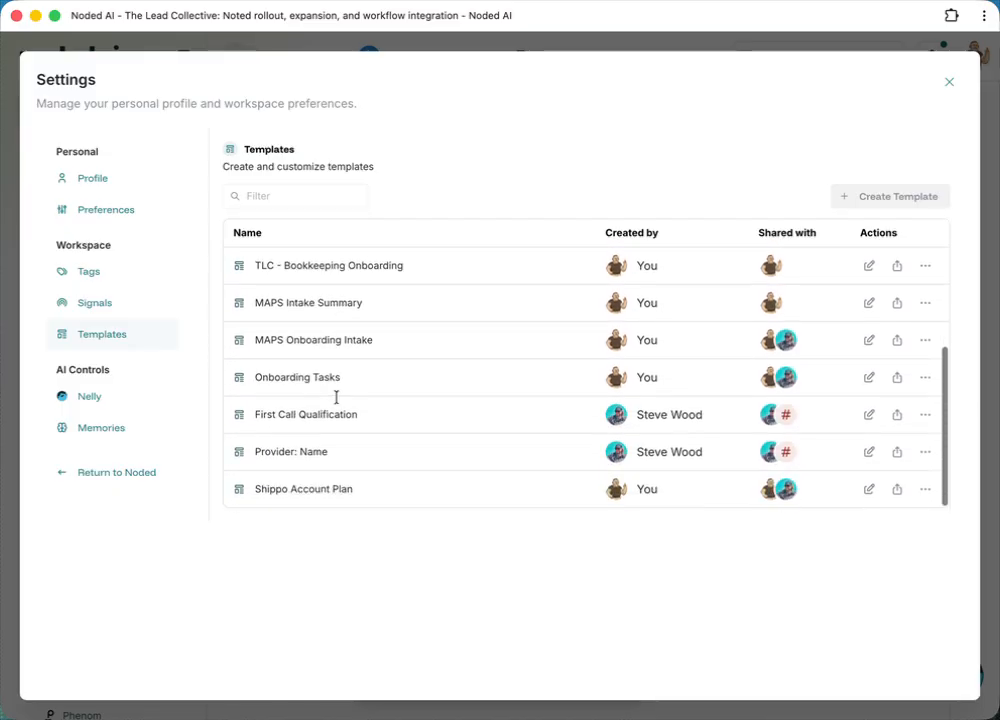
scroll(332, 409, "up", 1)
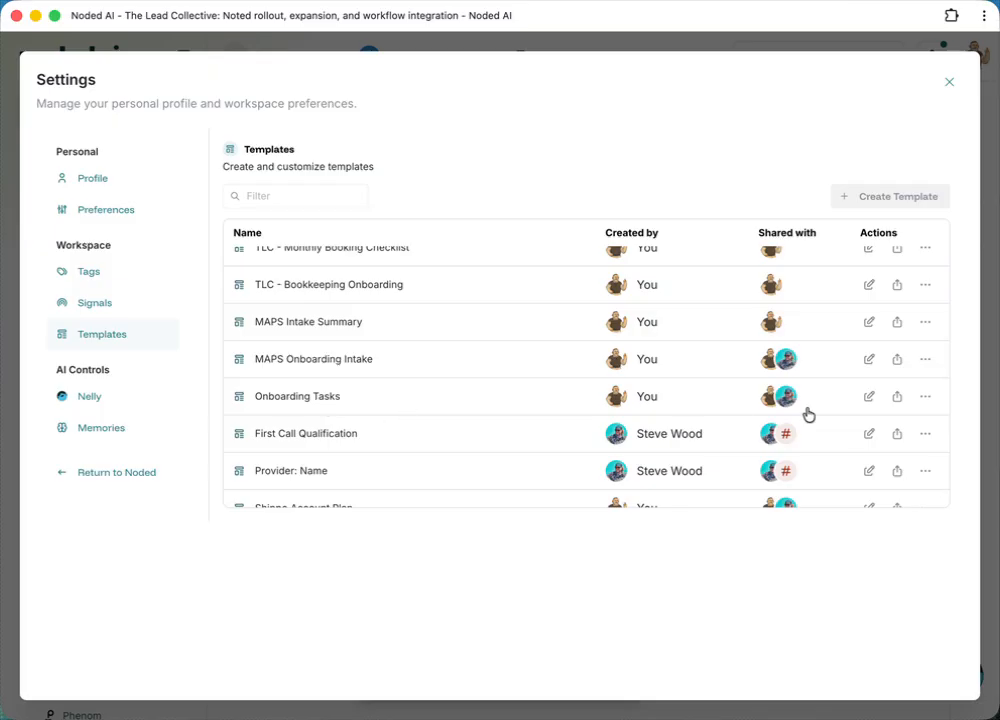
left_click(869, 396)
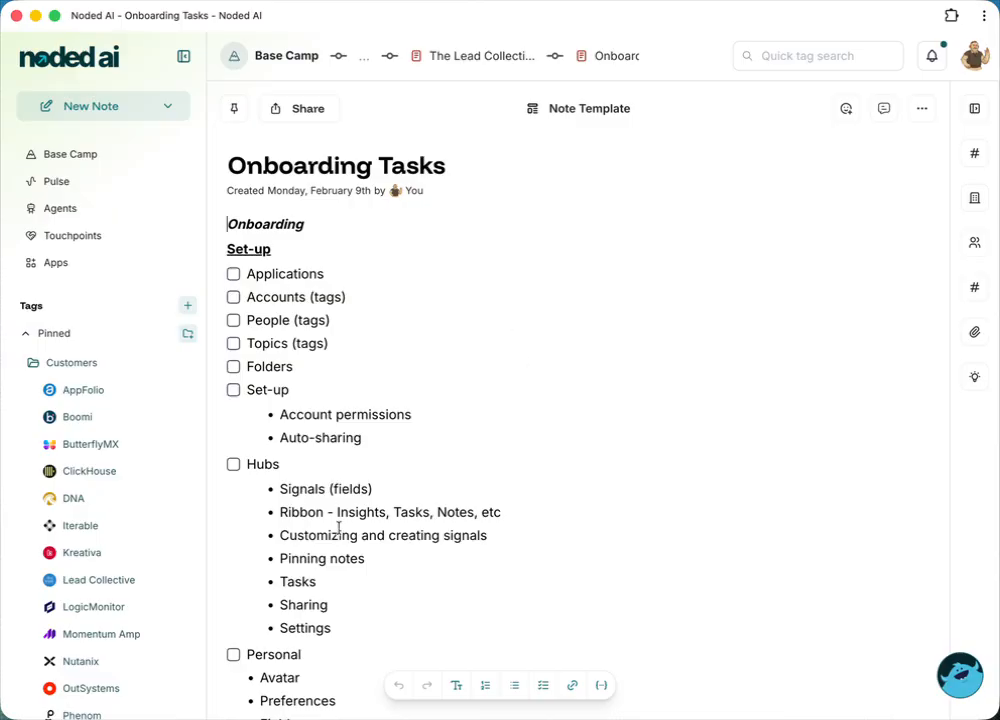
scroll(341, 540, "down", 10)
scroll(341, 540, "down", 10)
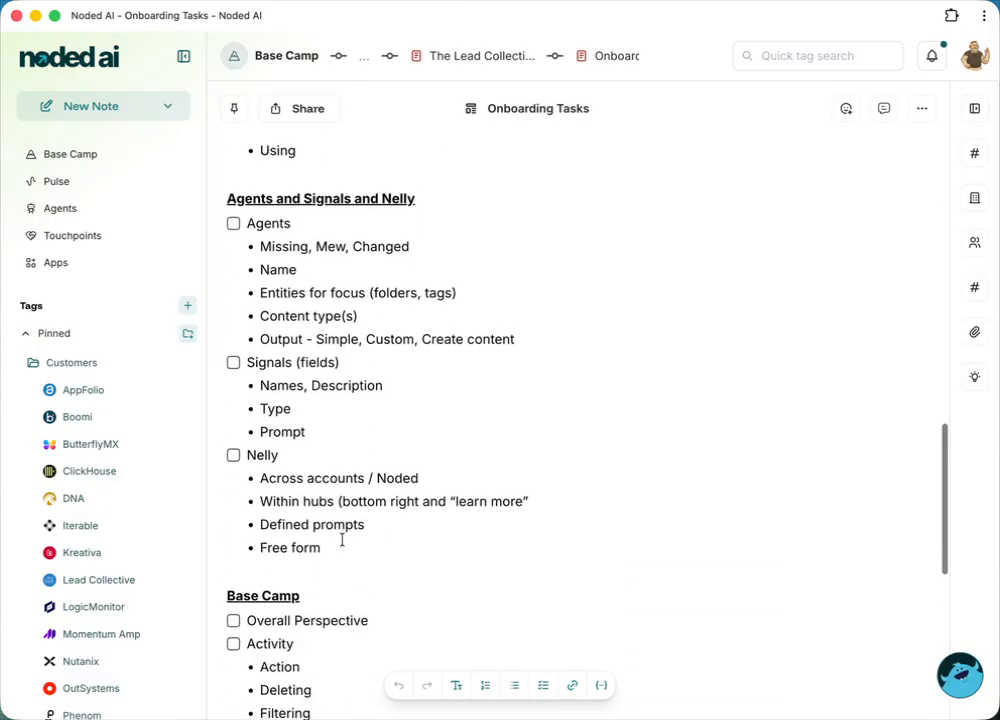
scroll(341, 540, "down", 1)
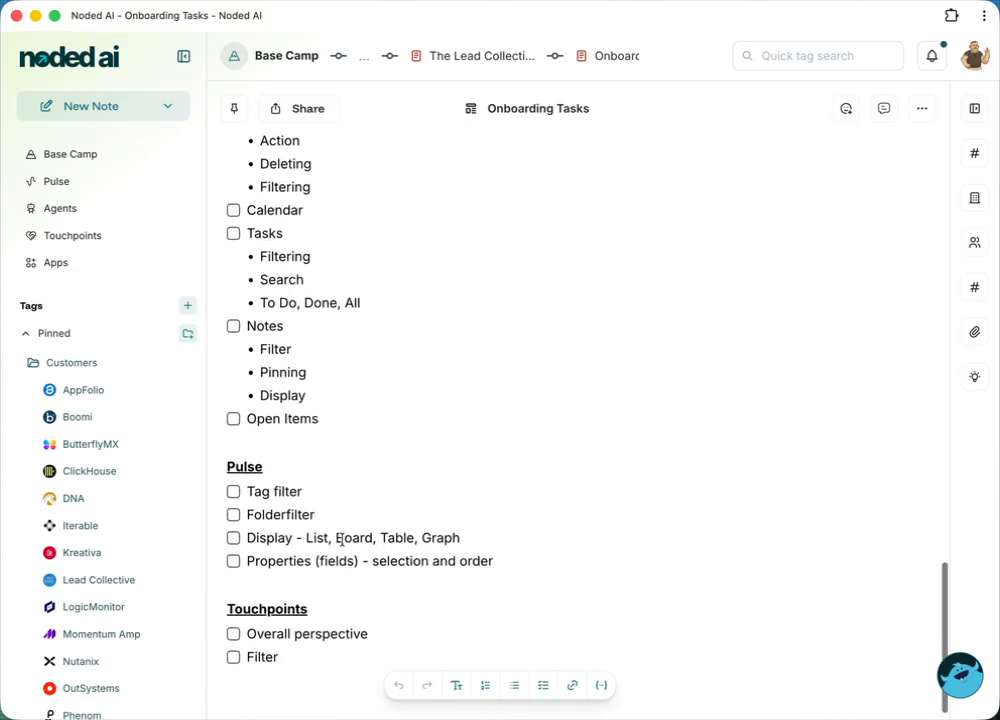
scroll(449, 457, "up", 20)
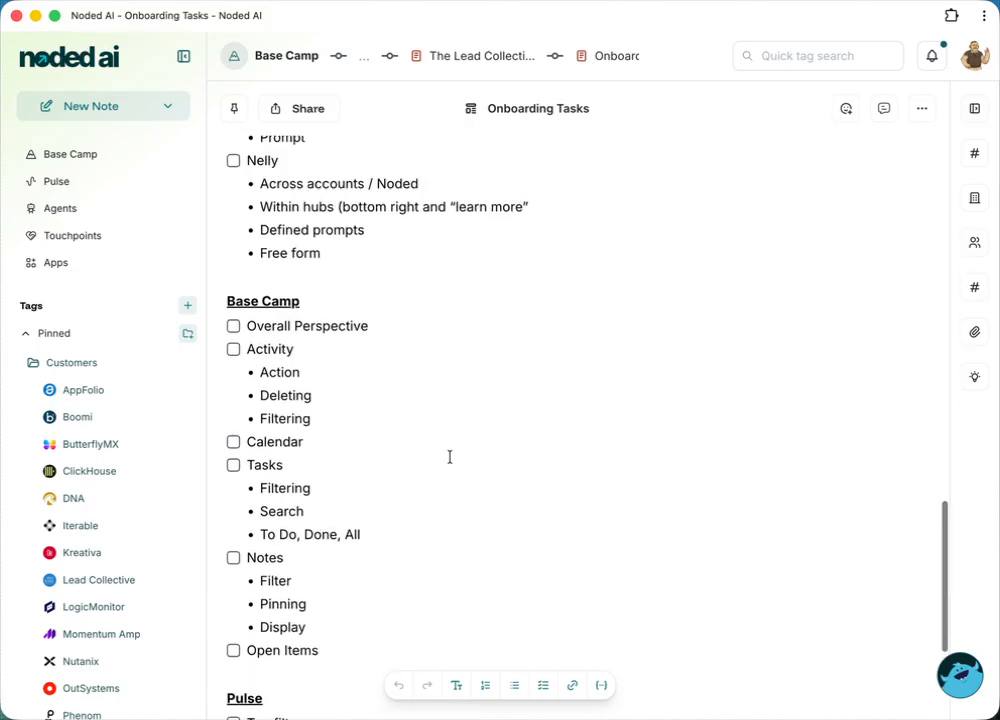